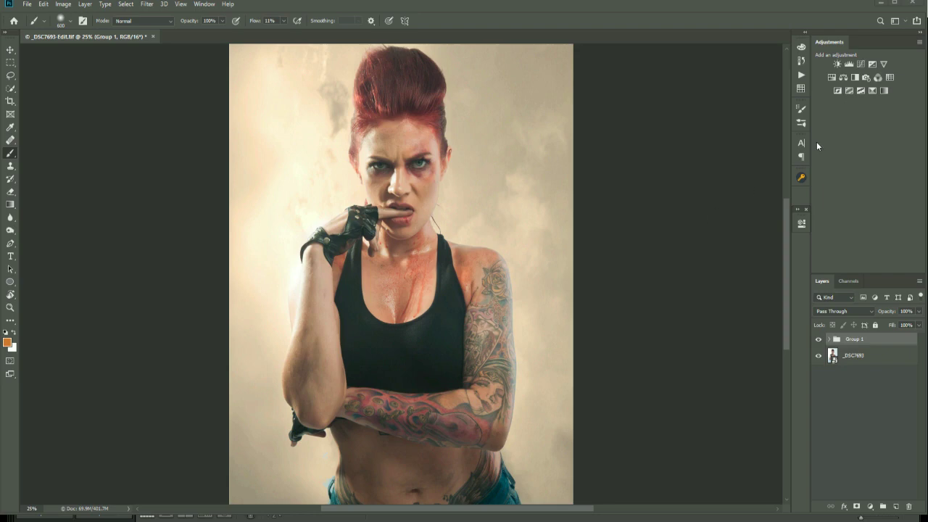
Step: Add a Curves adjustment layer above Group 1, duplicate it and hide the duplicate
{"action": "left_click", "coordinate": [863, 63]}
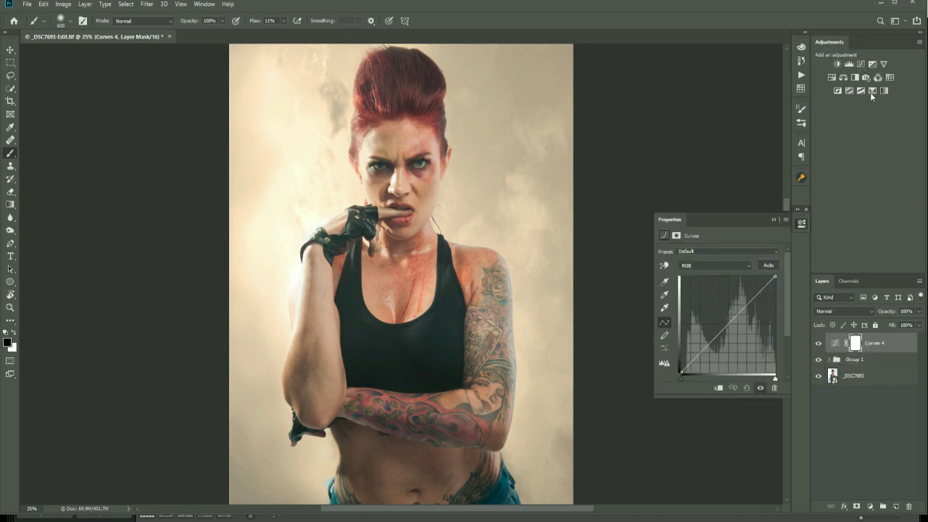
{"action": "key", "text": "ctrl+j"}
{"action": "left_click", "coordinate": [773, 219]}
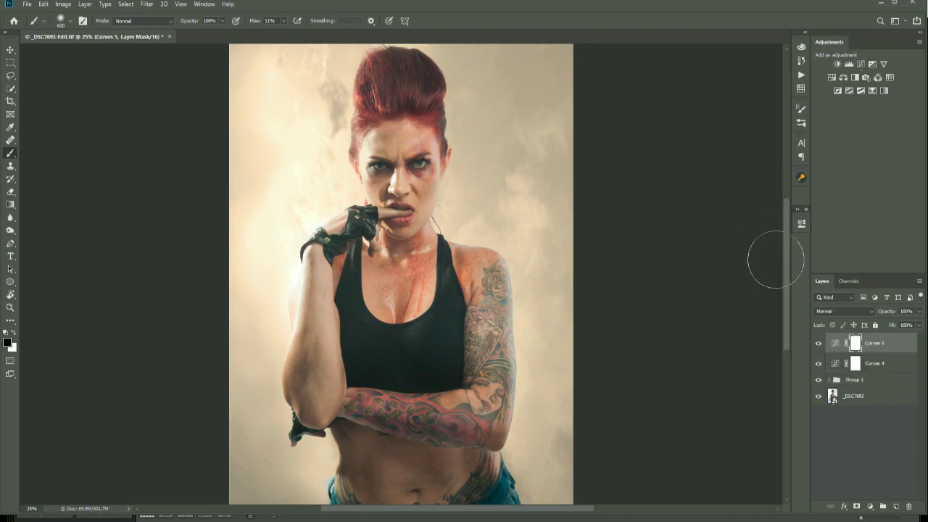
{"action": "left_click", "coordinate": [820, 345]}
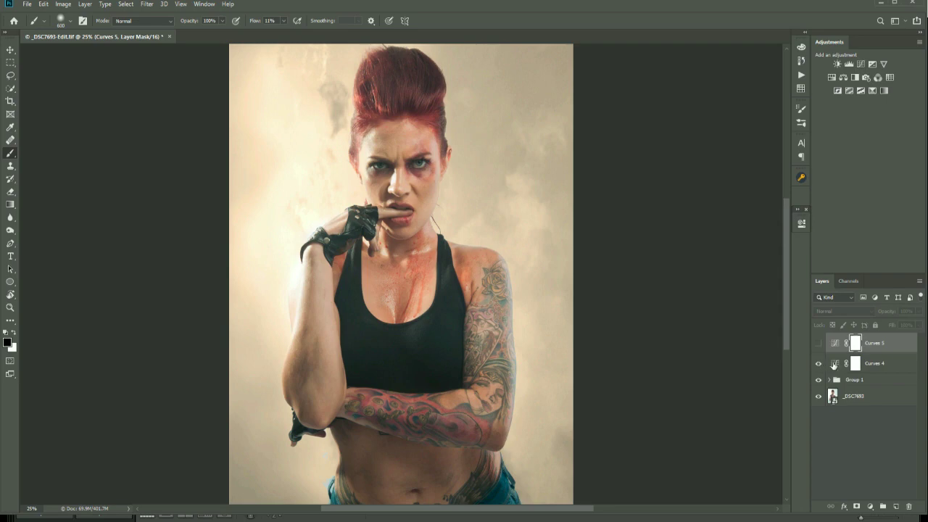
Step: Rename the lower Curves layer "dodge"
{"action": "double_click", "coordinate": [874, 364]}
{"action": "type", "text": "dodge"}
{"action": "key", "text": "Return"}
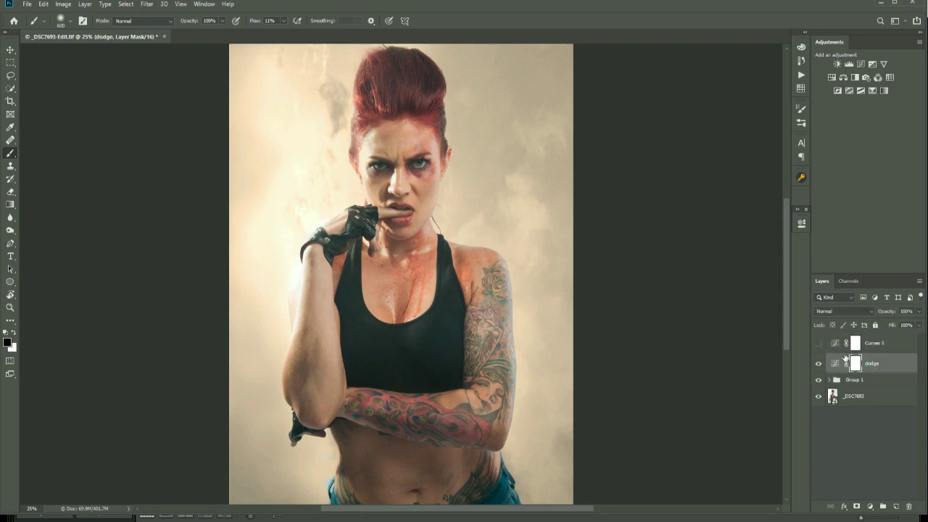
Step: Raise the midpoint of the dodge layer's RGB curve to brighten the image and invert its mask to black
{"action": "double_click", "coordinate": [834, 364]}
{"action": "left_click_drag", "start_coordinate": [729, 324], "coordinate": [729, 310]}
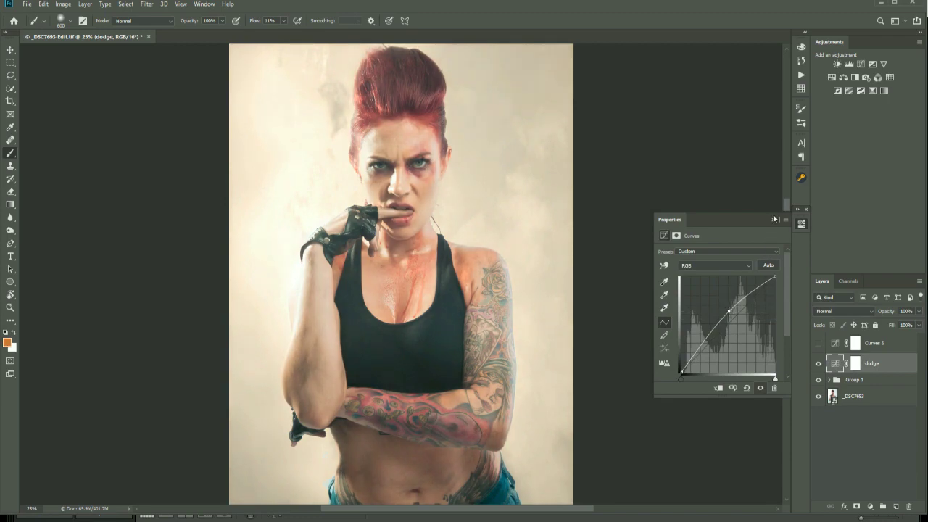
{"action": "left_click", "coordinate": [774, 219]}
{"action": "left_click", "coordinate": [857, 366]}
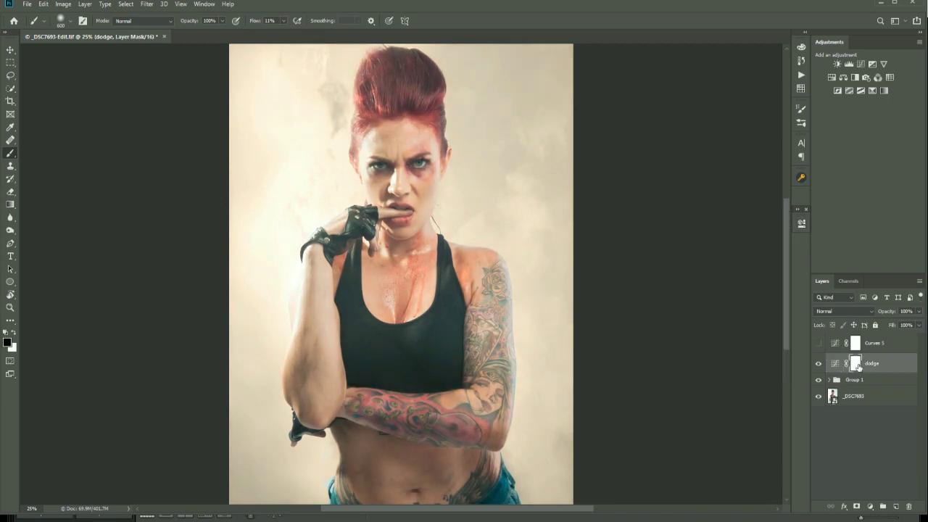
{"action": "key", "text": "ctrl+i"}
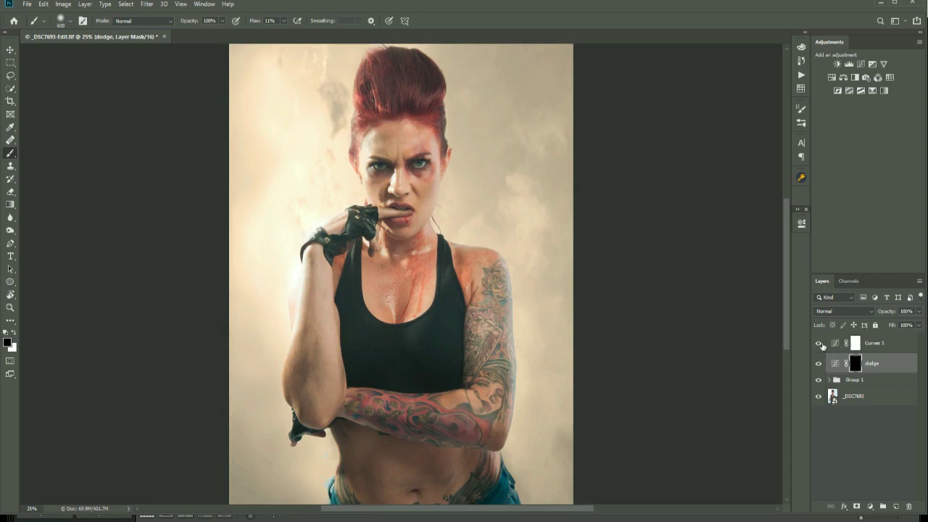
Step: Pull down the midpoint of the upper Curves layer's RGB curve to darken the image
{"action": "double_click", "coordinate": [841, 347]}
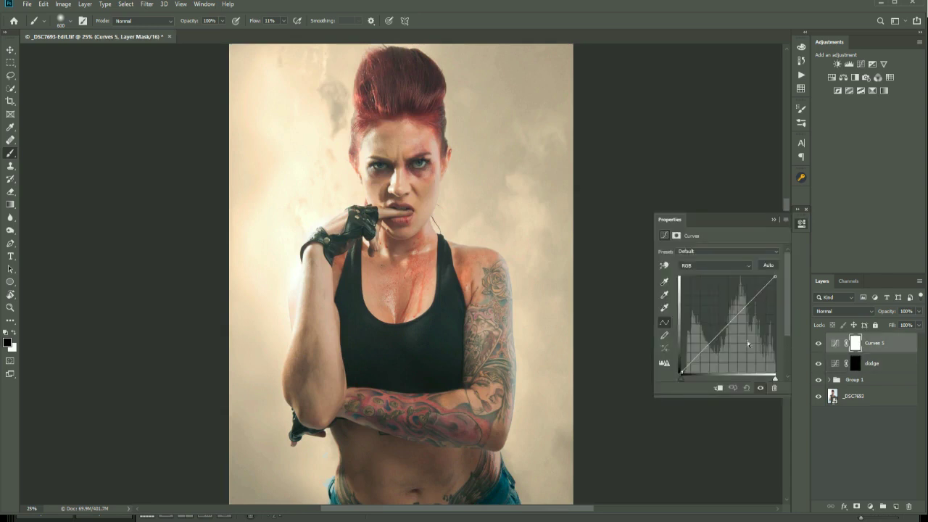
{"action": "left_click_drag", "start_coordinate": [726, 325], "coordinate": [729, 341]}
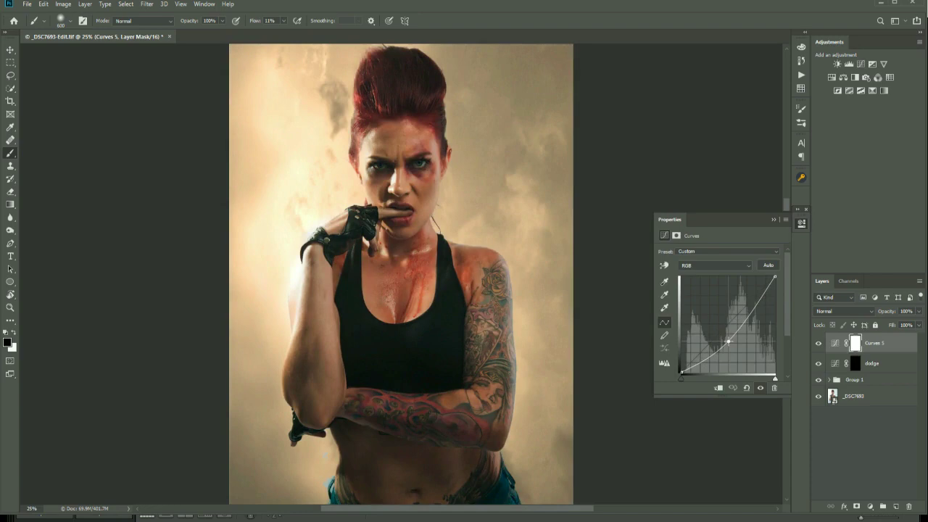
{"action": "left_click", "coordinate": [775, 219]}
Step: Rename the darkening Curves layer "burn" and invert its mask to black
{"action": "double_click", "coordinate": [875, 344]}
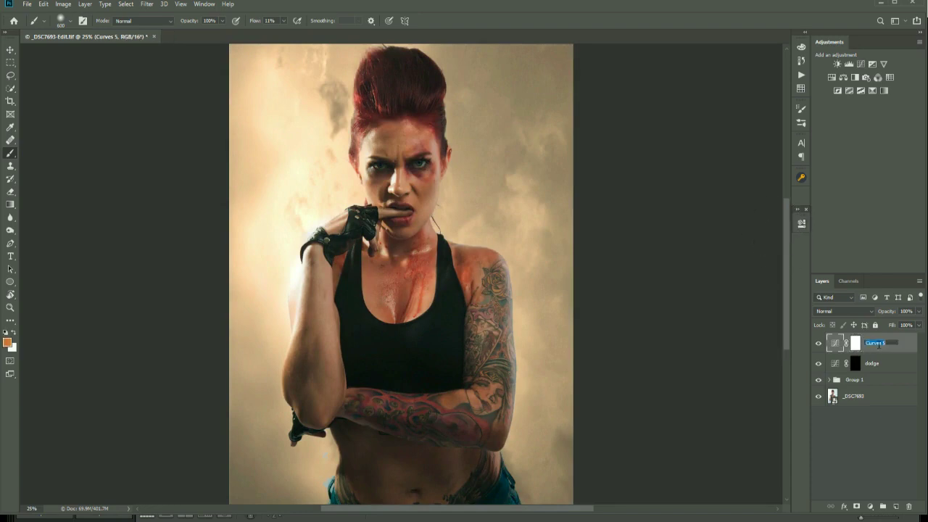
{"action": "type", "text": "burn"}
{"action": "key", "text": "Return"}
{"action": "left_click", "coordinate": [855, 344]}
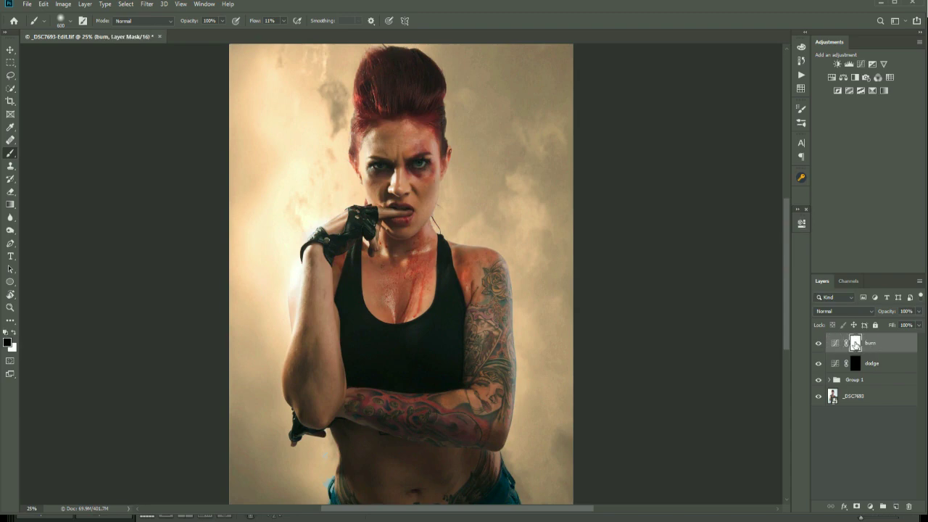
{"action": "key", "text": "ctrl+i"}
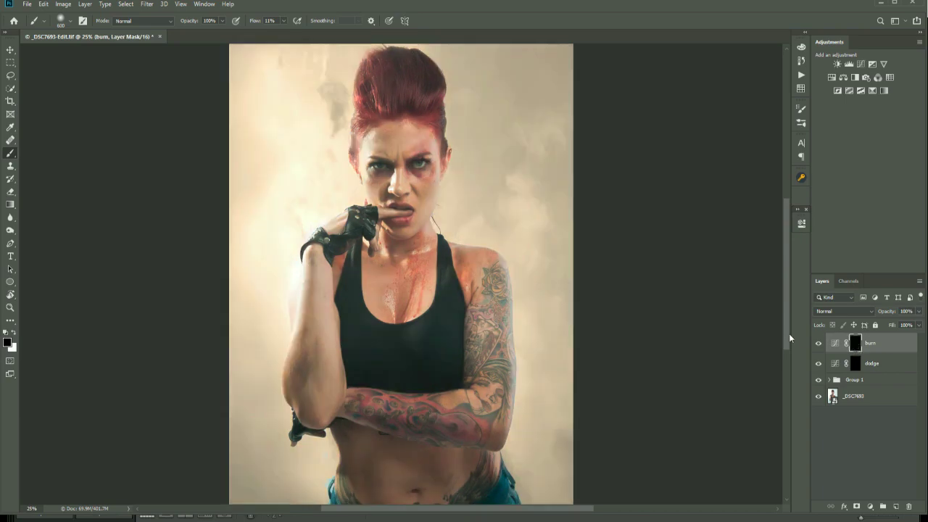
Step: Group the burn and dodge layers into a new group named "dodge and burn"
{"action": "left_click", "coordinate": [882, 363], "text": "shift"}
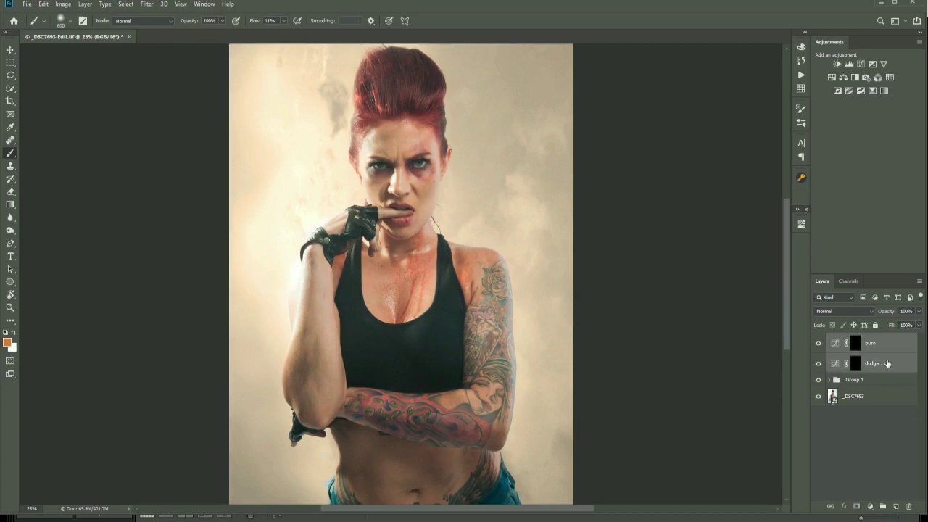
{"action": "right_click", "coordinate": [887, 361]}
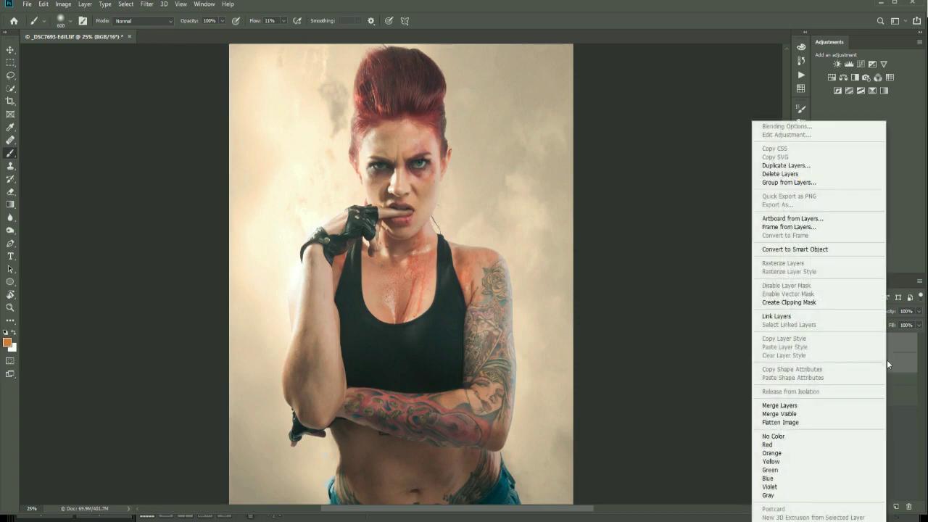
{"action": "left_click", "coordinate": [791, 187]}
{"action": "type", "text": "dodge and burn"}
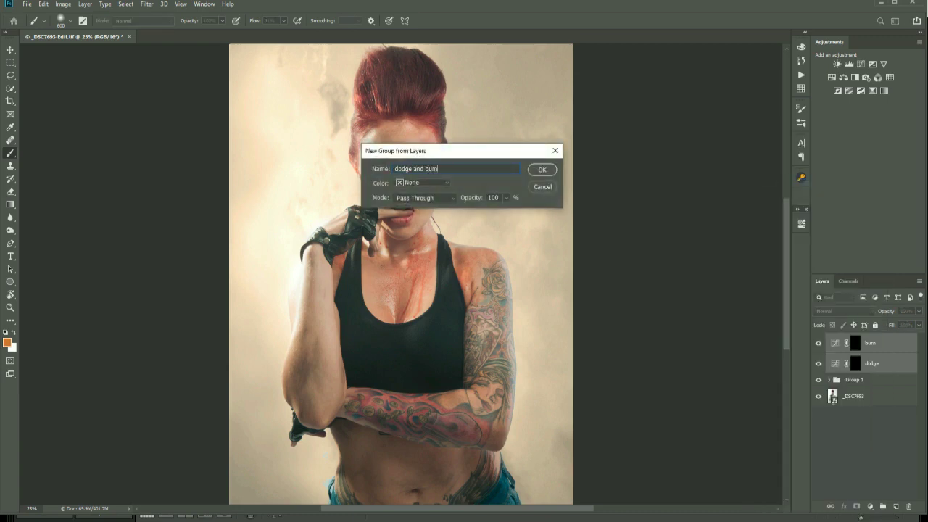
{"action": "left_click", "coordinate": [543, 169]}
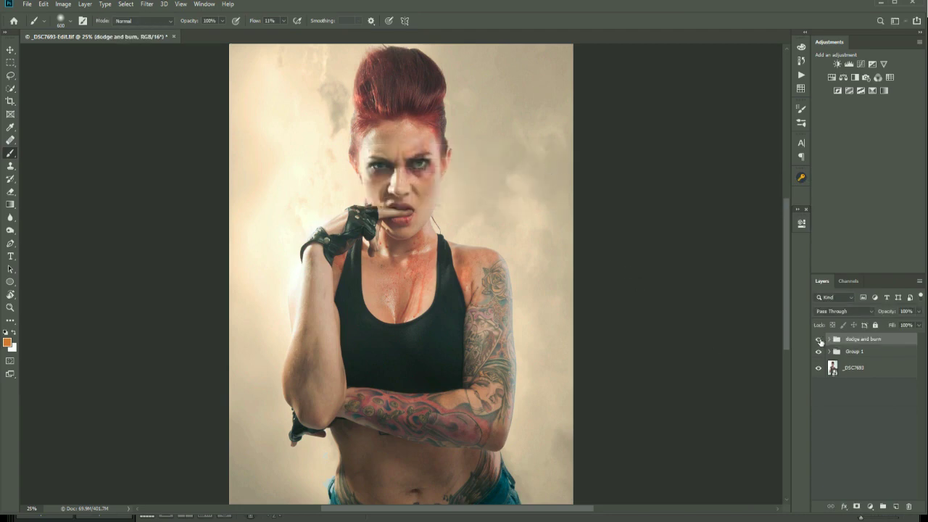
Step: Expand the dodge and burn group, target the dodge layer's mask and set up a white brush at 13% flow
{"action": "left_click", "coordinate": [819, 339]}
{"action": "left_click", "coordinate": [828, 340]}
{"action": "left_click", "coordinate": [863, 375]}
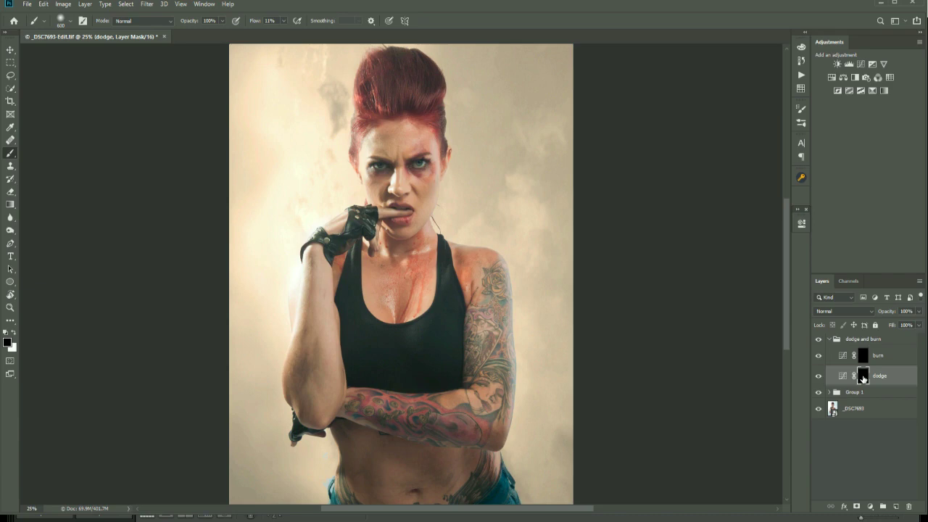
{"action": "key", "text": "x"}
{"action": "left_click", "coordinate": [283, 20]}
{"action": "left_click_drag", "start_coordinate": [274, 32], "coordinate": [278, 32]}
Step: Paint white on the dodge mask around the eyes, using a small brush of about 15 px
{"action": "key", "text": "ctrl+plus"}
{"action": "key", "text": "ctrl+plus"}
{"action": "key", "text": "ctrl+plus"}
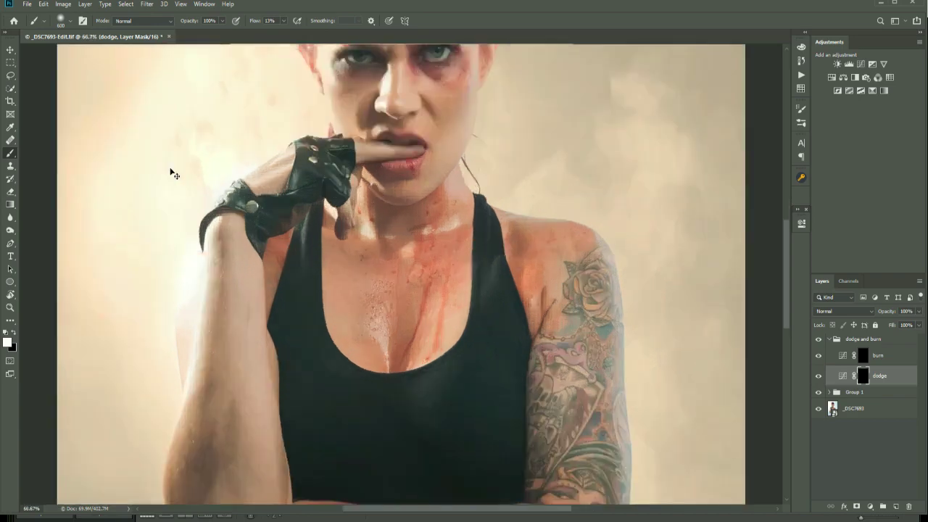
{"action": "left_click_drag", "start_coordinate": [494, 162], "coordinate": [371, 341]}
{"action": "left_click_drag", "start_coordinate": [353, 203], "coordinate": [445, 280]}
{"action": "key", "text": "bracketleft"}
{"action": "key", "text": "bracketleft"}
{"action": "key", "text": "bracketleft"}
{"action": "key", "text": "bracketleft"}
{"action": "key", "text": "bracketleft"}
{"action": "key", "text": "bracketleft"}
{"action": "key", "text": "bracketleft"}
{"action": "key", "text": "bracketleft"}
{"action": "key", "text": "bracketleft"}
{"action": "key", "text": "bracketleft"}
{"action": "key", "text": "bracketleft"}
{"action": "key", "text": "bracketleft"}
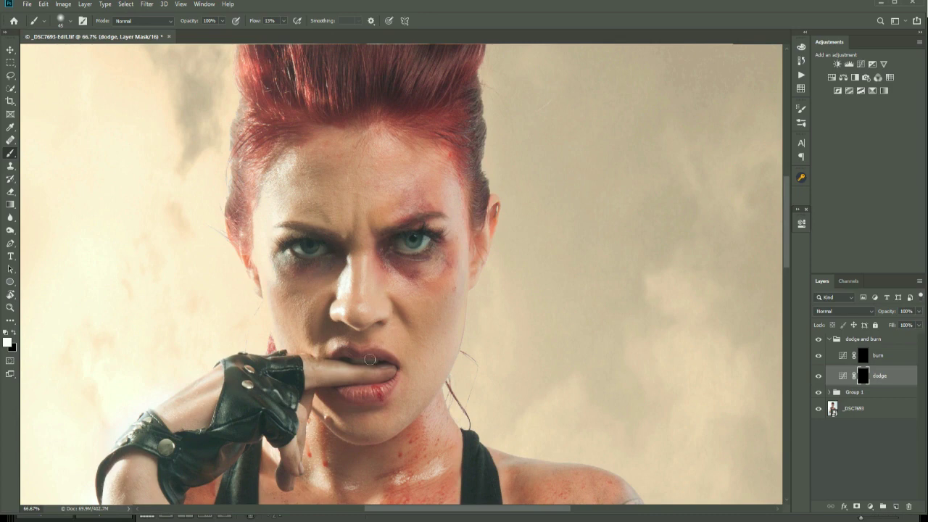
{"action": "key", "text": "ctrl+plus"}
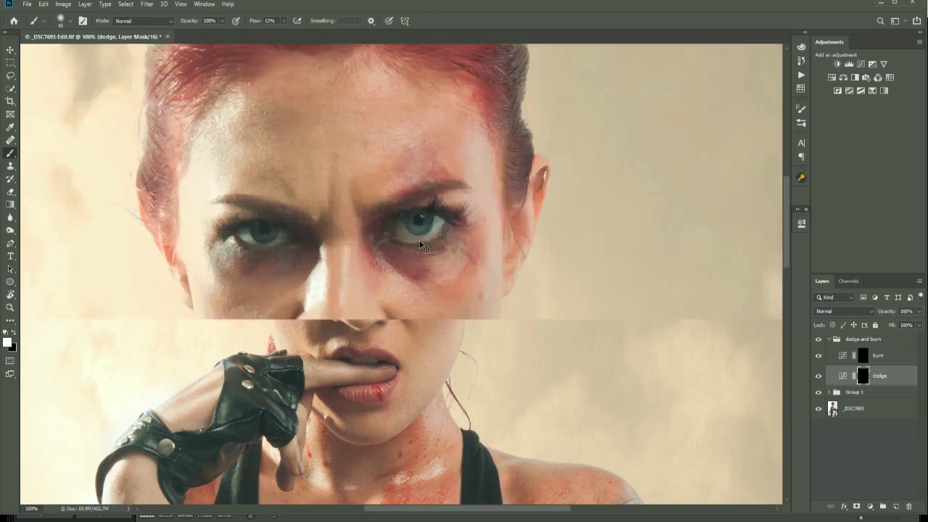
{"action": "key", "text": "bracketleft"}
{"action": "key", "text": "bracketleft"}
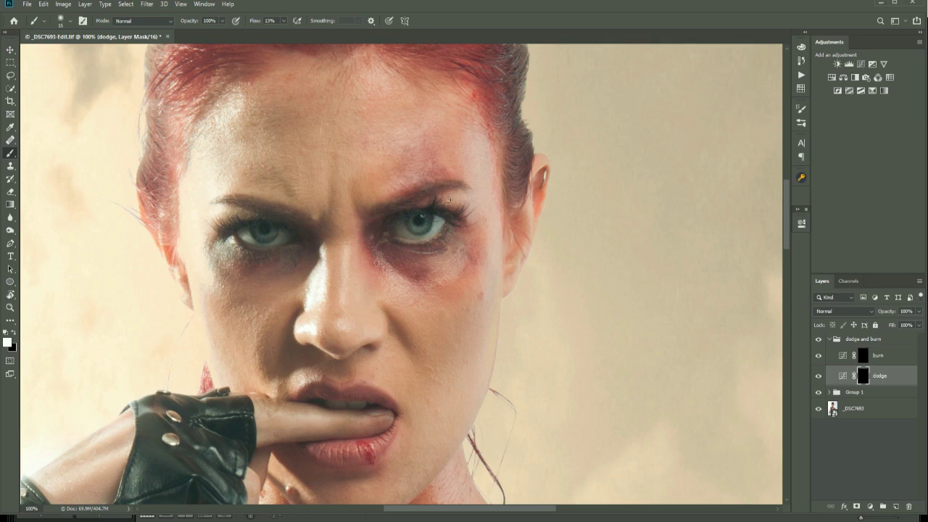
{"action": "left_click_drag", "start_coordinate": [472, 201], "coordinate": [479, 225]}
Step: Dodge the fine highlights around the bruised eye and its inner corner, varying the brush size up to 45 px
{"action": "key", "text": "bracketright"}
{"action": "key", "text": "bracketright"}
{"action": "key", "text": "bracketright"}
{"action": "key", "text": "bracketright"}
{"action": "key", "text": "bracketright"}
{"action": "key", "text": "bracketleft"}
{"action": "key", "text": "bracketleft"}
{"action": "key", "text": "bracketleft"}
{"action": "key", "text": "bracketleft"}
{"action": "key", "text": "bracketleft"}
{"action": "key", "text": "bracketleft"}
{"action": "key", "text": "bracketleft"}
{"action": "key", "text": "bracketleft"}
{"action": "key", "text": "bracketleft"}
{"action": "key", "text": "bracketleft"}
{"action": "key", "text": "bracketright"}
{"action": "key", "text": "bracketright"}
{"action": "key", "text": "bracketleft"}
{"action": "key", "text": "bracketleft"}
{"action": "key", "text": "bracketright"}
{"action": "key", "text": "bracketright"}
{"action": "key", "text": "bracketright"}
{"action": "key", "text": "bracketright"}
{"action": "key", "text": "bracketright"}
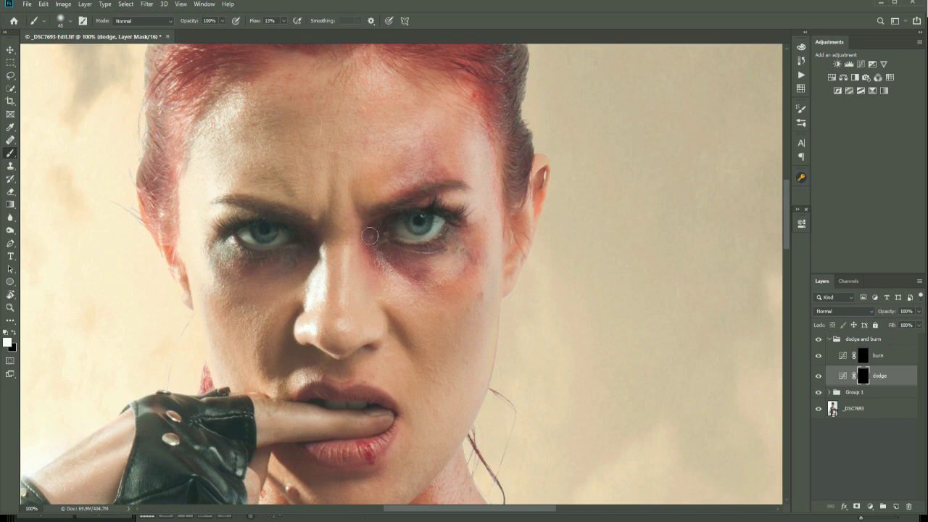
Step: Enlarge the brush to 125 px and dodge the temple beside the bruised eye
{"action": "key", "text": "bracketright"}
{"action": "key", "text": "bracketright"}
{"action": "key", "text": "bracketright"}
{"action": "key", "text": "bracketright"}
{"action": "key", "text": "bracketright"}
{"action": "key", "text": "bracketright"}
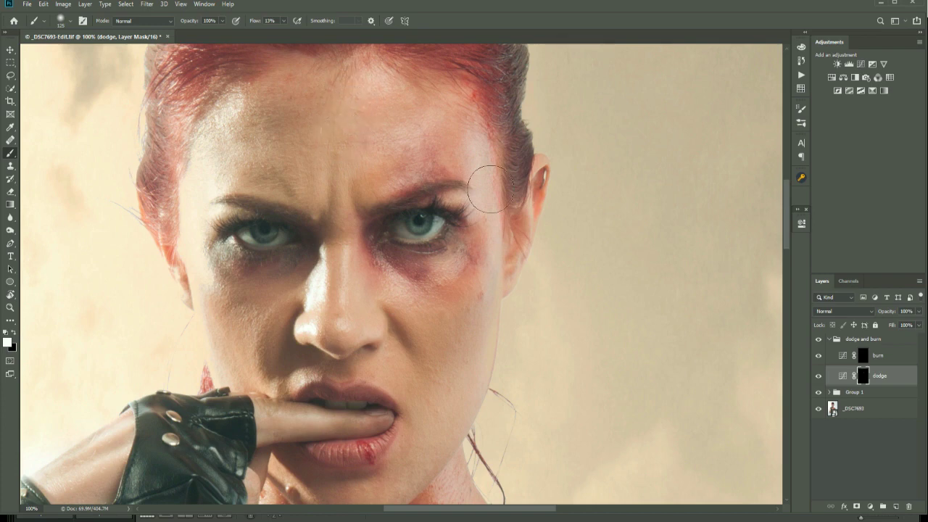
Step: Brighten the highlights along the nose's tip, bridge and nostril edges on the dodge mask with a small brush
{"action": "left_click_drag", "start_coordinate": [416, 302], "coordinate": [435, 246]}
{"action": "key", "text": "bracketleft"}
{"action": "key", "text": "bracketleft"}
{"action": "key", "text": "bracketleft"}
{"action": "key", "text": "bracketleft"}
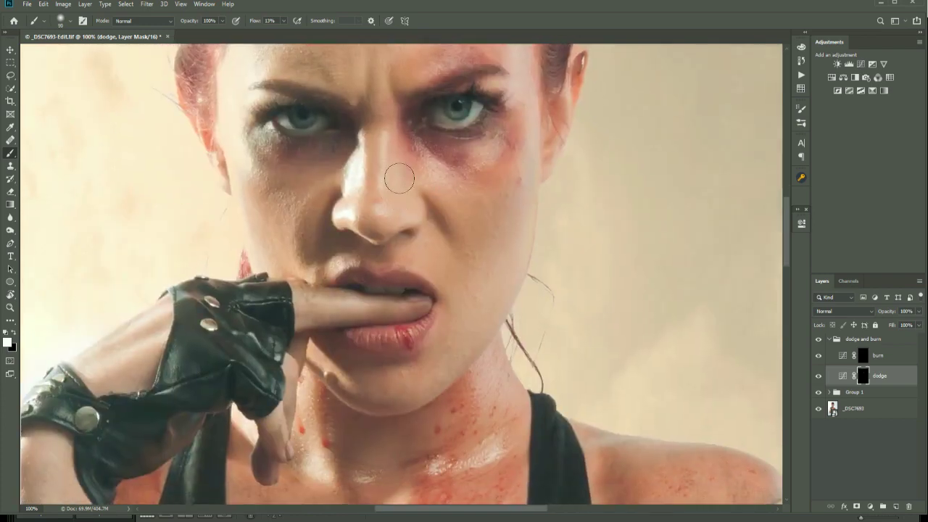
{"action": "key", "text": "bracketleft"}
{"action": "key", "text": "bracketleft"}
{"action": "key", "text": "bracketleft"}
{"action": "key", "text": "bracketleft"}
{"action": "key", "text": "bracketleft"}
{"action": "mouse_move", "coordinate": [386, 224]}
{"action": "left_mouse_down"}
{"action": "mouse_move", "coordinate": [415, 221]}
{"action": "mouse_move", "coordinate": [397, 227]}
{"action": "mouse_move", "coordinate": [419, 207]}
{"action": "left_mouse_up"}
{"action": "mouse_move", "coordinate": [347, 215]}
{"action": "left_mouse_down"}
{"action": "mouse_move", "coordinate": [360, 144]}
{"action": "mouse_move", "coordinate": [360, 205]}
{"action": "mouse_move", "coordinate": [364, 131]}
{"action": "left_mouse_up"}
{"action": "left_click_drag", "start_coordinate": [417, 203], "coordinate": [421, 178]}
Step: Dodge the small highlights above the upper lip and around the mouth with a fine brush
{"action": "key", "text": "bracketright"}
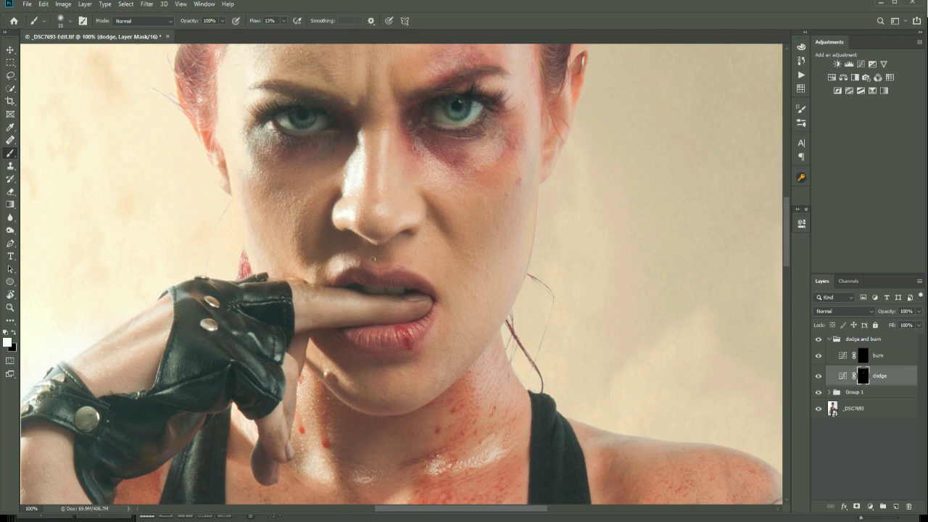
{"action": "key", "text": "bracketright"}
{"action": "key", "text": "bracketright"}
{"action": "key", "text": "bracketright"}
{"action": "key", "text": "bracketleft"}
{"action": "key", "text": "bracketright"}
{"action": "key", "text": "bracketleft"}
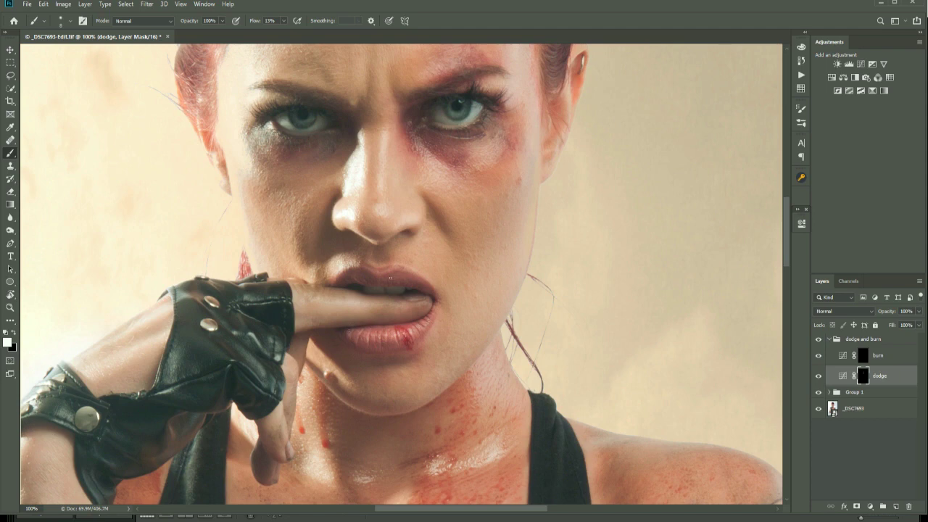
Step: Enlarge the brush to 60 px and dodge the chin and jawline
{"action": "key", "text": "bracketright"}
{"action": "key", "text": "bracketright"}
{"action": "key", "text": "bracketright"}
{"action": "key", "text": "bracketright"}
{"action": "key", "text": "bracketright"}
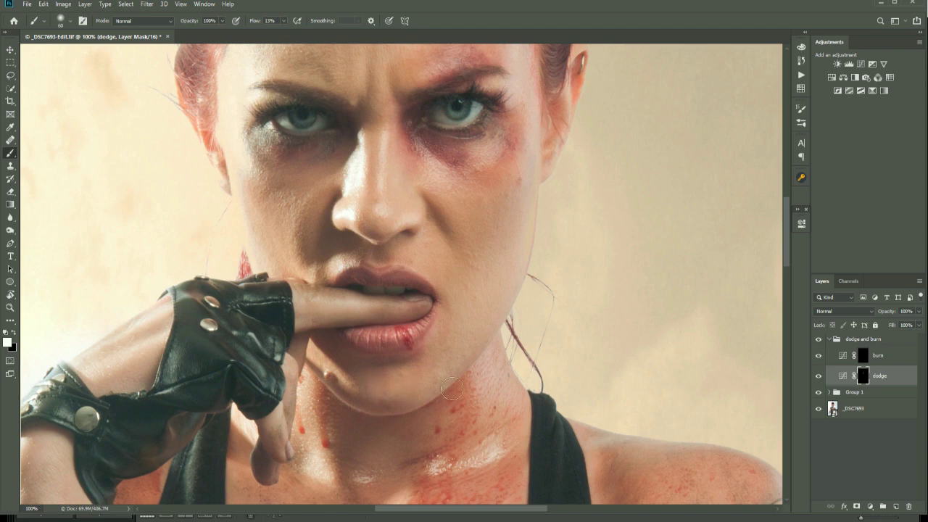
Step: Brighten the cheeks on the dodge mask with a 100 px brush
{"action": "left_click_drag", "start_coordinate": [578, 193], "coordinate": [472, 311]}
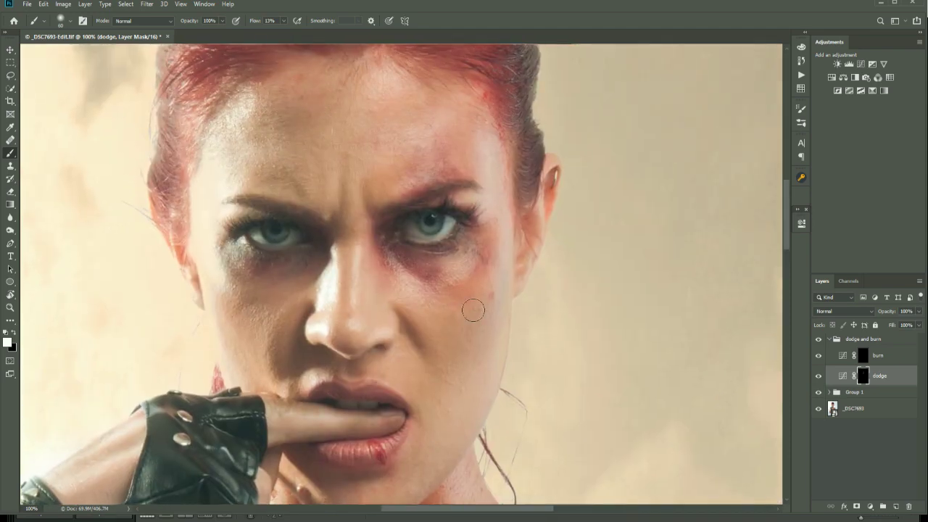
{"action": "key", "text": "bracketright"}
{"action": "key", "text": "bracketright"}
{"action": "key", "text": "bracketright"}
{"action": "key", "text": "bracketright"}
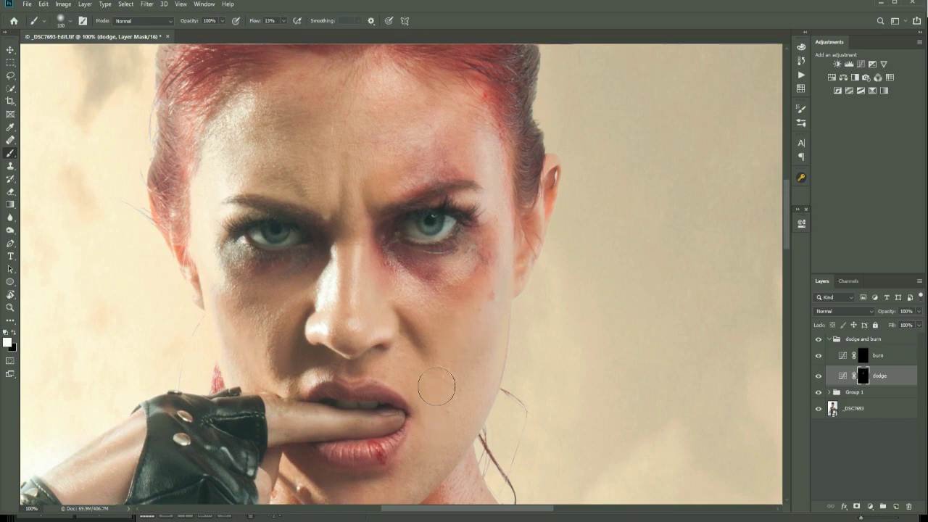
{"action": "left_click_drag", "start_coordinate": [576, 338], "coordinate": [543, 378]}
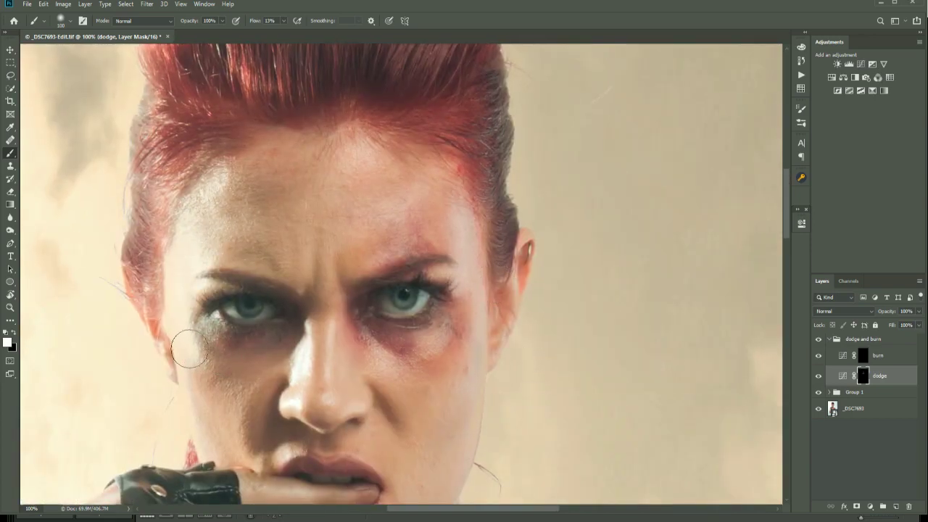
Step: Dodge the highlights in the red hair strands with a brush of about 15 to 20 px
{"action": "key", "text": "bracketleft"}
{"action": "key", "text": "bracketleft"}
{"action": "key", "text": "bracketleft"}
{"action": "key", "text": "bracketleft"}
{"action": "key", "text": "bracketleft"}
{"action": "key", "text": "bracketleft"}
{"action": "key", "text": "bracketleft"}
{"action": "scroll", "coordinate": [406, 263], "scroll_direction": "up", "scroll_amount": 5}
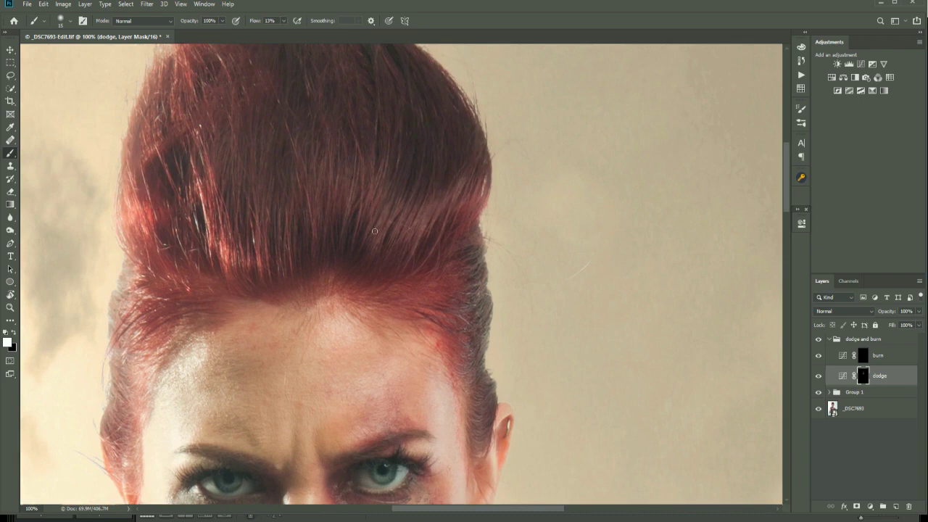
{"action": "key", "text": "bracketright"}
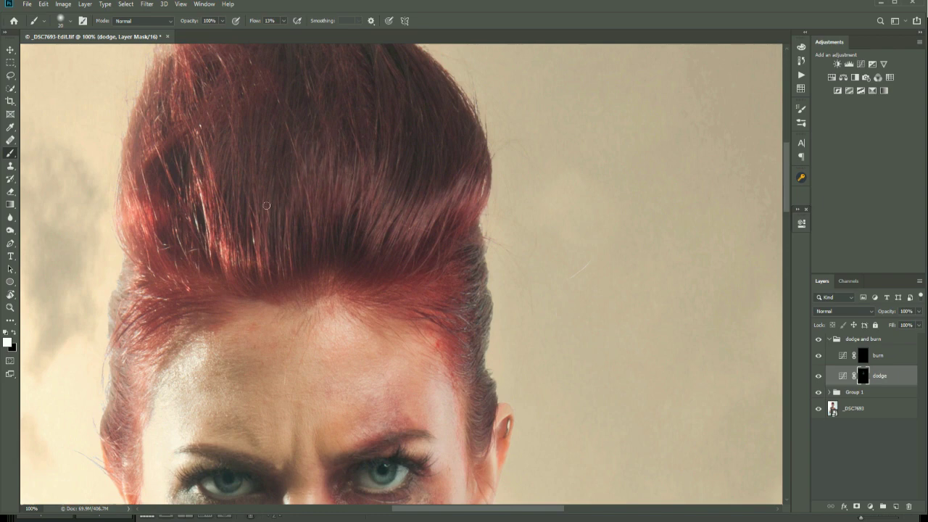
{"action": "key", "text": "bracketleft"}
{"action": "key", "text": "bracketright"}
Step: Dodge the highlights on the bitten finger and lips, starting with a 30 px brush and refining with smaller ones
{"action": "scroll", "coordinate": [458, 353], "scroll_direction": "down", "scroll_amount": 5}
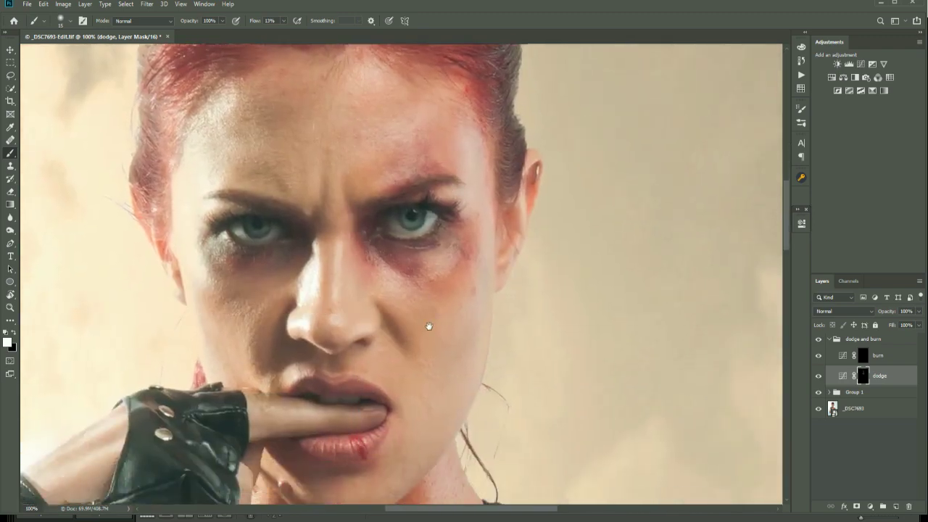
{"action": "scroll", "coordinate": [429, 322], "scroll_direction": "down", "scroll_amount": 2}
{"action": "key", "text": "bracketright"}
{"action": "key", "text": "bracketright"}
{"action": "key", "text": "bracketright"}
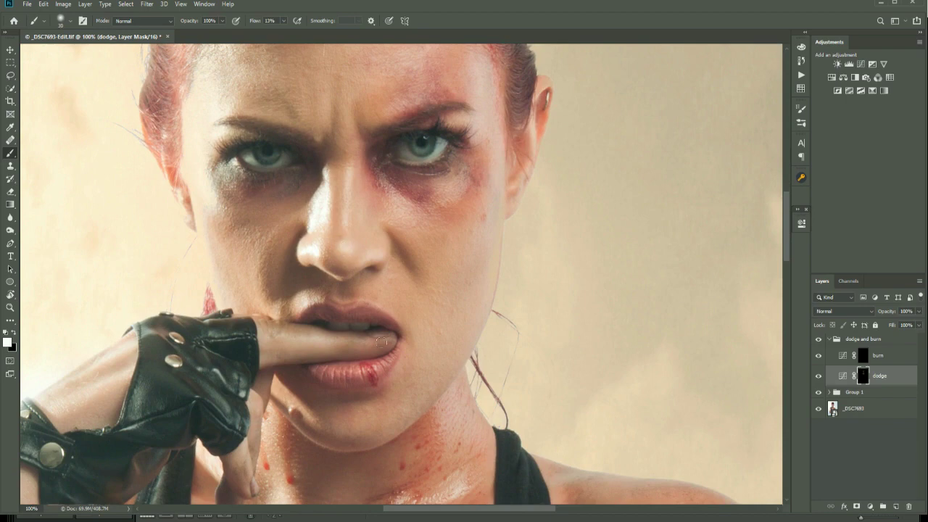
{"action": "key", "text": "bracketleft"}
{"action": "key", "text": "bracketleft"}
{"action": "key", "text": "bracketleft"}
{"action": "key", "text": "bracketleft"}
{"action": "key", "text": "bracketright"}
Step: On the burn layer's mask, darken the eyebrows and lash lines with a very small brush
{"action": "left_click", "coordinate": [863, 356]}
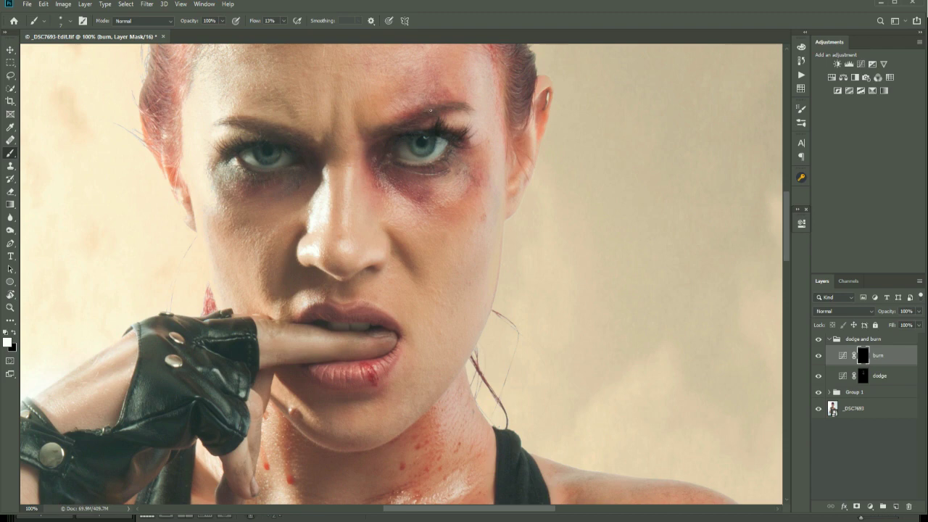
{"action": "key", "text": "bracketleft"}
{"action": "key", "text": "bracketright"}
{"action": "key", "text": "bracketleft"}
{"action": "key", "text": "bracketleft"}
{"action": "key", "text": "bracketleft"}
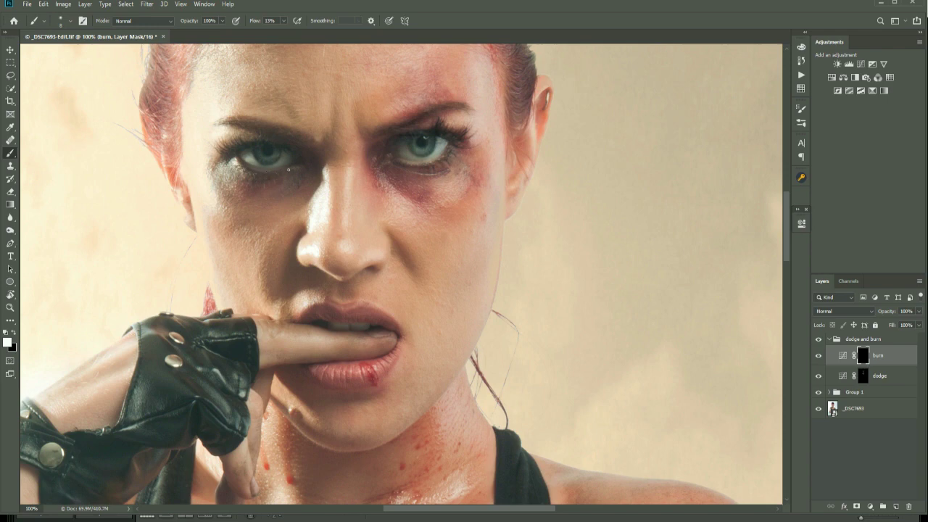
{"action": "key", "text": "bracketright"}
{"action": "key", "text": "bracketleft"}
Step: Enlarge the brush to about 45 px, set its flow to 9% and burn the inner eye sockets beside the nose
{"action": "key", "text": "bracketright"}
{"action": "key", "text": "bracketright"}
{"action": "key", "text": "bracketright"}
{"action": "key", "text": "bracketright"}
{"action": "key", "text": "bracketright"}
{"action": "key", "text": "bracketright"}
{"action": "key", "text": "bracketright"}
{"action": "key", "text": "bracketright"}
{"action": "left_click", "coordinate": [283, 20]}
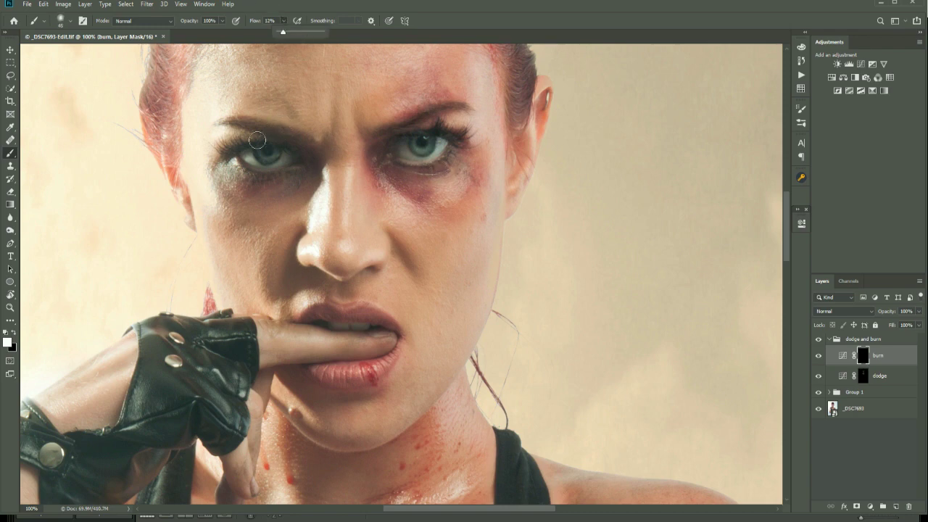
{"action": "key", "text": "Down"}
{"action": "key", "text": "Down"}
{"action": "key", "text": "Down"}
{"action": "key", "text": "Return"}
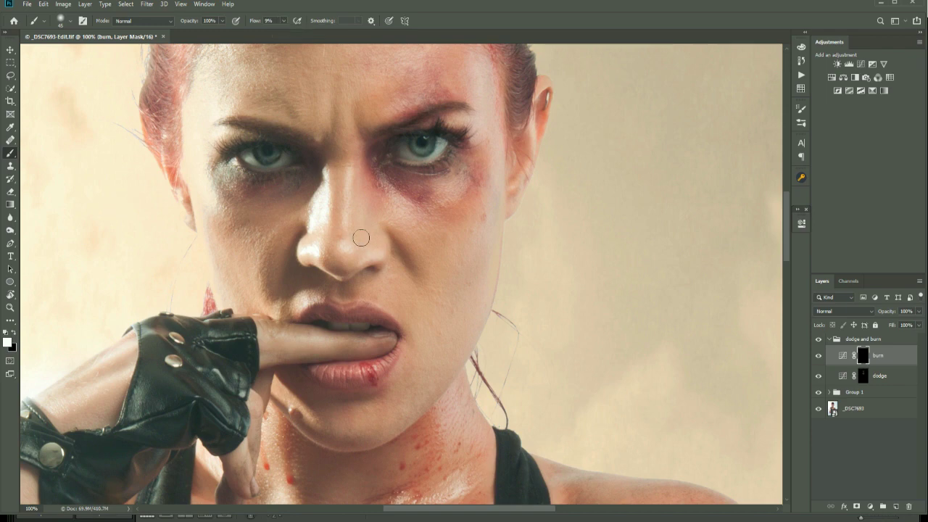
{"action": "mouse_move", "coordinate": [382, 148]}
{"action": "left_mouse_down"}
{"action": "mouse_move", "coordinate": [416, 187]}
{"action": "mouse_move", "coordinate": [399, 205]}
{"action": "mouse_move", "coordinate": [404, 219]}
{"action": "mouse_move", "coordinate": [394, 219]}
{"action": "mouse_move", "coordinate": [404, 186]}
{"action": "mouse_move", "coordinate": [448, 187]}
{"action": "mouse_move", "coordinate": [472, 173]}
{"action": "mouse_move", "coordinate": [459, 153]}
{"action": "mouse_move", "coordinate": [474, 179]}
{"action": "mouse_move", "coordinate": [468, 198]}
{"action": "mouse_move", "coordinate": [445, 208]}
{"action": "mouse_move", "coordinate": [470, 199]}
{"action": "mouse_move", "coordinate": [418, 210]}
{"action": "mouse_move", "coordinate": [437, 221]}
{"action": "mouse_move", "coordinate": [404, 207]}
{"action": "mouse_move", "coordinate": [492, 259]}
{"action": "mouse_move", "coordinate": [380, 214]}
{"action": "mouse_move", "coordinate": [385, 245]}
{"action": "mouse_move", "coordinate": [371, 192]}
{"action": "mouse_move", "coordinate": [356, 190]}
{"action": "mouse_move", "coordinate": [374, 165]}
{"action": "mouse_move", "coordinate": [358, 172]}
{"action": "mouse_move", "coordinate": [365, 155]}
{"action": "mouse_move", "coordinate": [370, 240]}
{"action": "mouse_move", "coordinate": [367, 212]}
{"action": "mouse_move", "coordinate": [325, 183]}
{"action": "left_mouse_up"}
Step: Reduce the brush to about 20 px and burn the shadows around the nostrils and under the nose
{"action": "key", "text": "bracketleft"}
{"action": "key", "text": "bracketleft"}
{"action": "key", "text": "bracketleft"}
{"action": "key", "text": "bracketleft"}
{"action": "key", "text": "bracketleft"}
{"action": "key", "text": "bracketleft"}
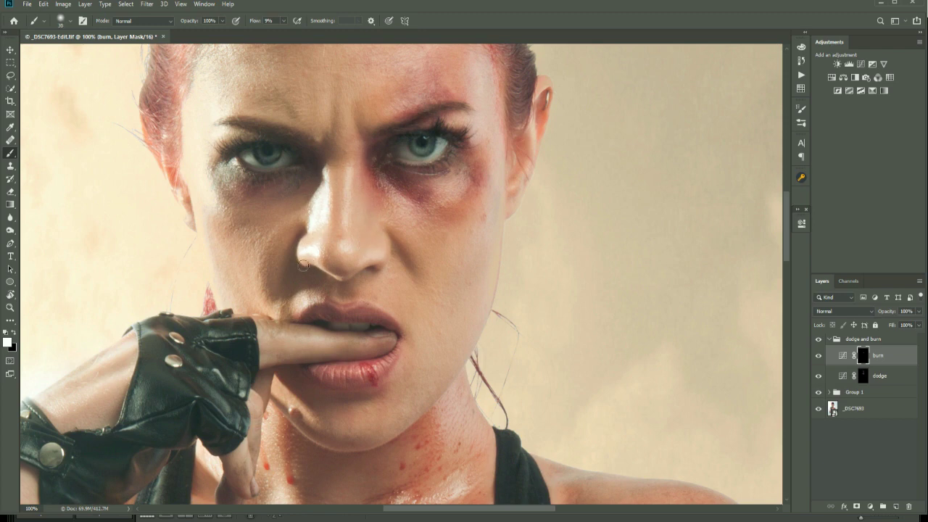
{"action": "mouse_move", "coordinate": [296, 262]}
{"action": "left_mouse_down"}
{"action": "mouse_move", "coordinate": [360, 268]}
{"action": "mouse_move", "coordinate": [350, 275]}
{"action": "mouse_move", "coordinate": [382, 267]}
{"action": "mouse_move", "coordinate": [356, 269]}
{"action": "left_mouse_up"}
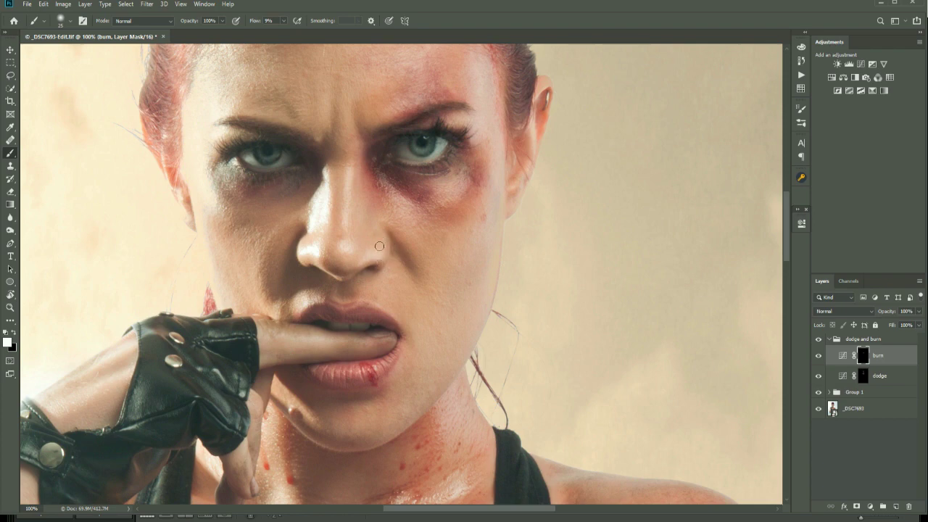
Step: Burn the eye sockets and sides of the nose bridge with a 70 px brush, then reduce it to about 25 px
{"action": "key", "text": "bracketright"}
{"action": "key", "text": "bracketright"}
{"action": "key", "text": "bracketright"}
{"action": "key", "text": "bracketright"}
{"action": "key", "text": "bracketright"}
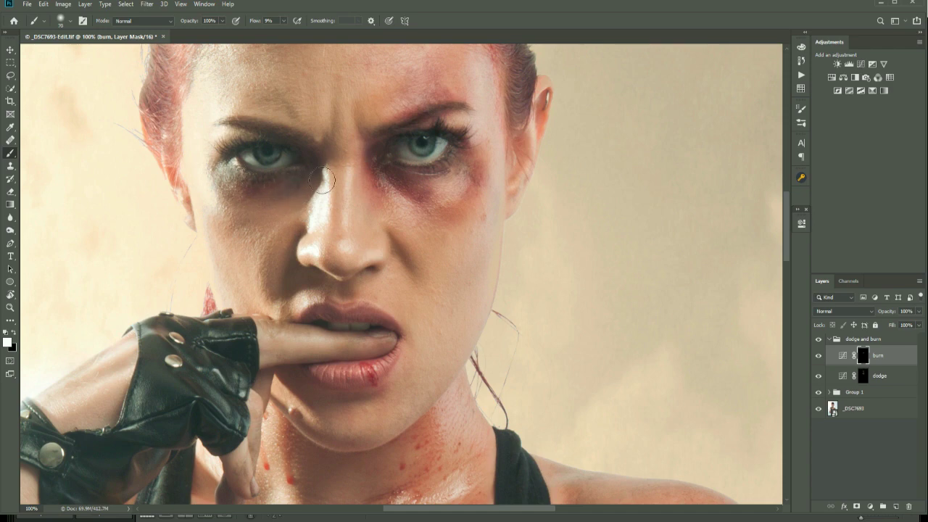
{"action": "key", "text": "bracketleft"}
{"action": "key", "text": "bracketleft"}
{"action": "key", "text": "bracketleft"}
{"action": "key", "text": "bracketleft"}
{"action": "key", "text": "bracketleft"}
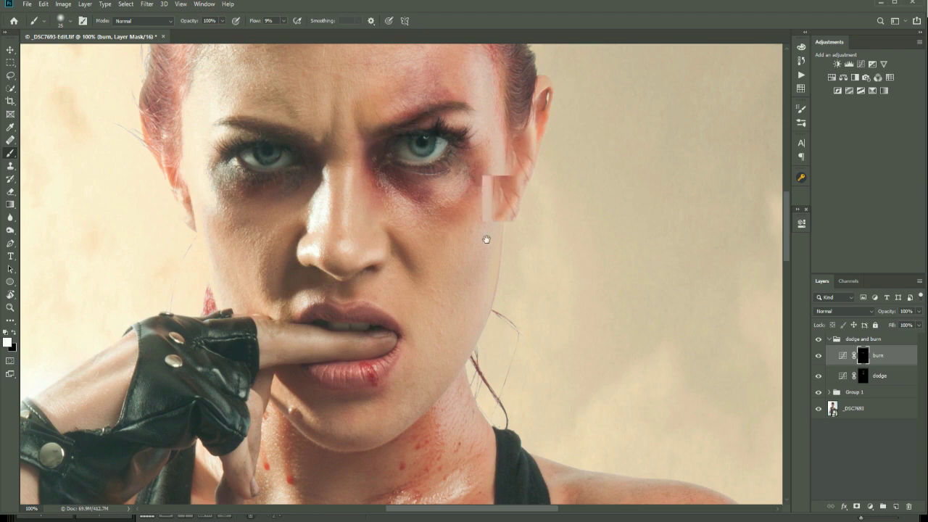
Step: Burn the forehead along the hairline, enlarging the brush to 100 px
{"action": "left_click_drag", "start_coordinate": [487, 239], "coordinate": [439, 377]}
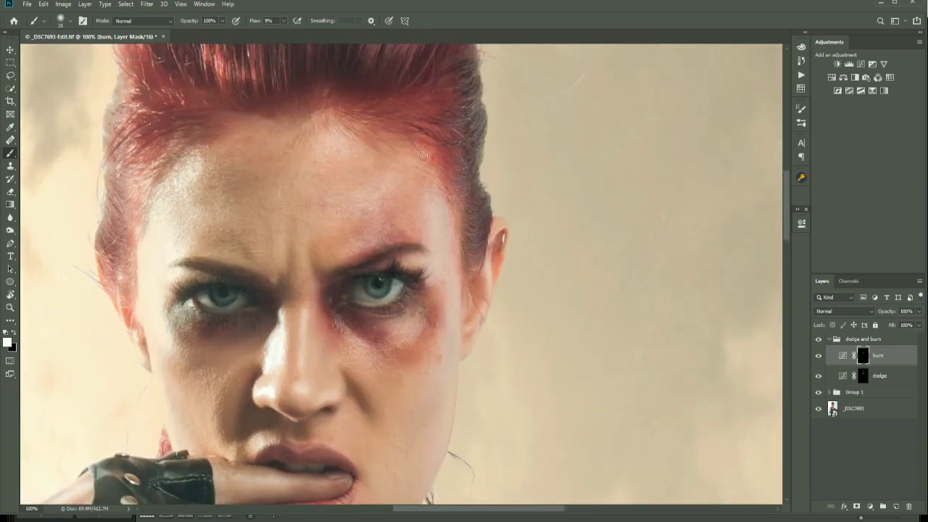
{"action": "key", "text": "bracketright"}
{"action": "key", "text": "bracketright"}
{"action": "key", "text": "bracketright"}
{"action": "key", "text": "bracketright"}
{"action": "key", "text": "bracketright"}
{"action": "key", "text": "bracketright"}
{"action": "key", "text": "bracketright"}
{"action": "key", "text": "bracketright"}
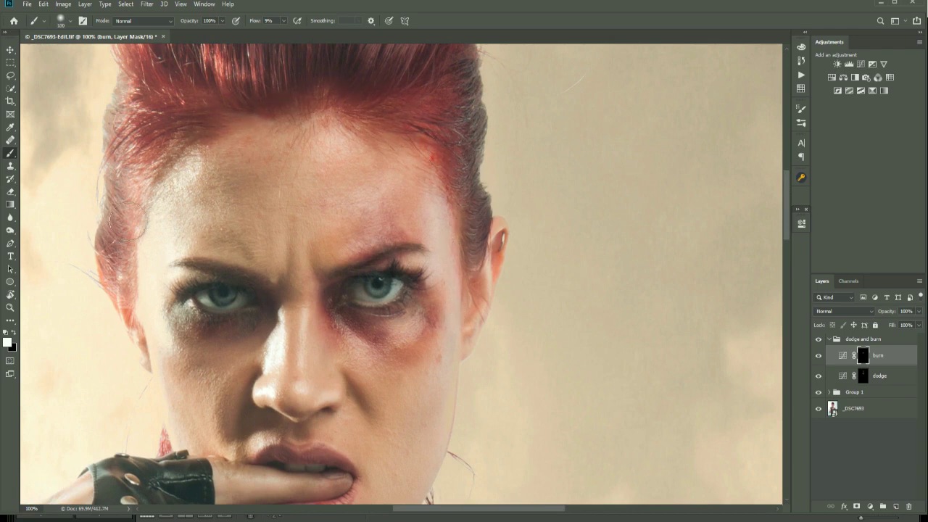
Step: Burn the shadows in the red hair above the forehead and around the eyes with a brush of about 70 to 80 px
{"action": "key", "text": "bracketleft"}
{"action": "key", "text": "bracketleft"}
{"action": "key", "text": "bracketleft"}
{"action": "key", "text": "bracketright"}
{"action": "key", "text": "bracketright"}
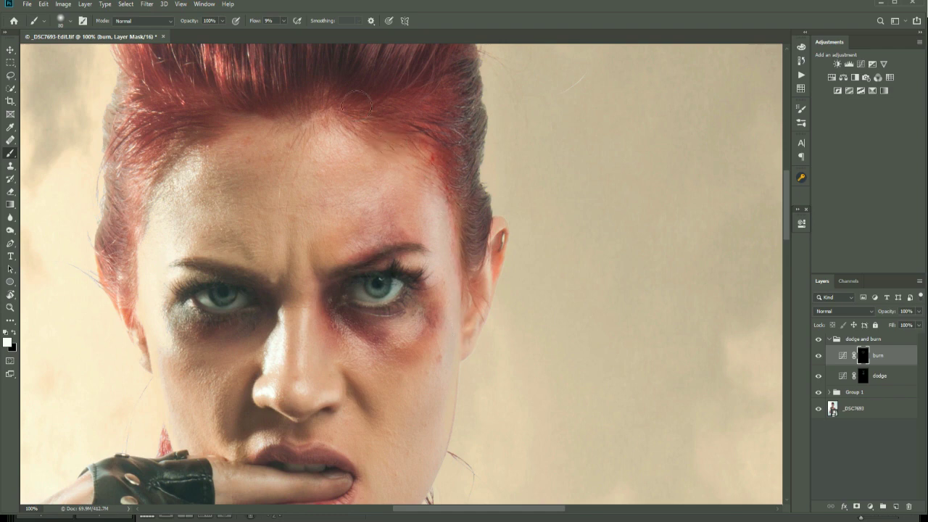
{"action": "key", "text": "bracketleft"}
{"action": "key", "text": "bracketleft"}
{"action": "key", "text": "bracketleft"}
{"action": "key", "text": "bracketright"}
{"action": "key", "text": "bracketright"}
{"action": "key", "text": "bracketright"}
{"action": "key", "text": "bracketright"}
{"action": "key", "text": "bracketright"}
{"action": "key", "text": "bracketright"}
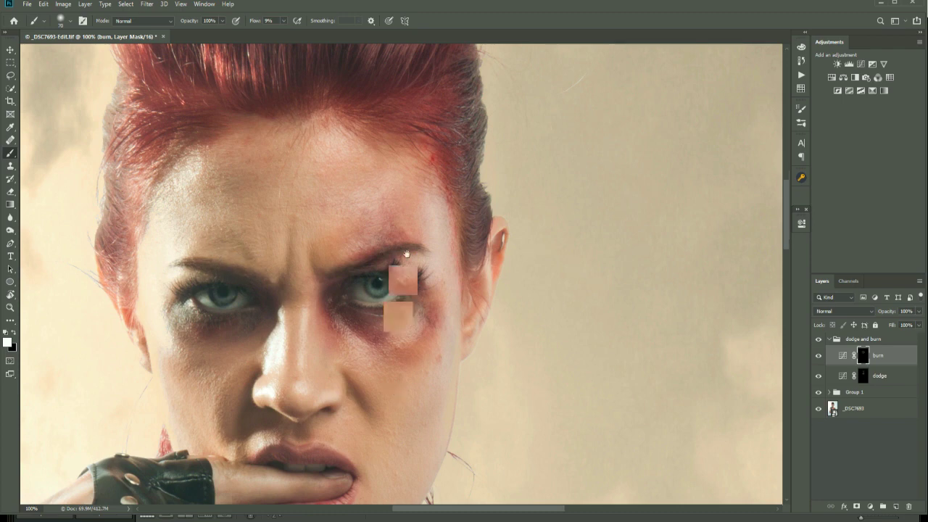
Step: Burn the shadows beside the nose and along the lip contours with a brush of about 20 px and smaller
{"action": "left_click_drag", "start_coordinate": [399, 398], "coordinate": [402, 235]}
{"action": "left_click_drag", "start_coordinate": [377, 297], "coordinate": [392, 259]}
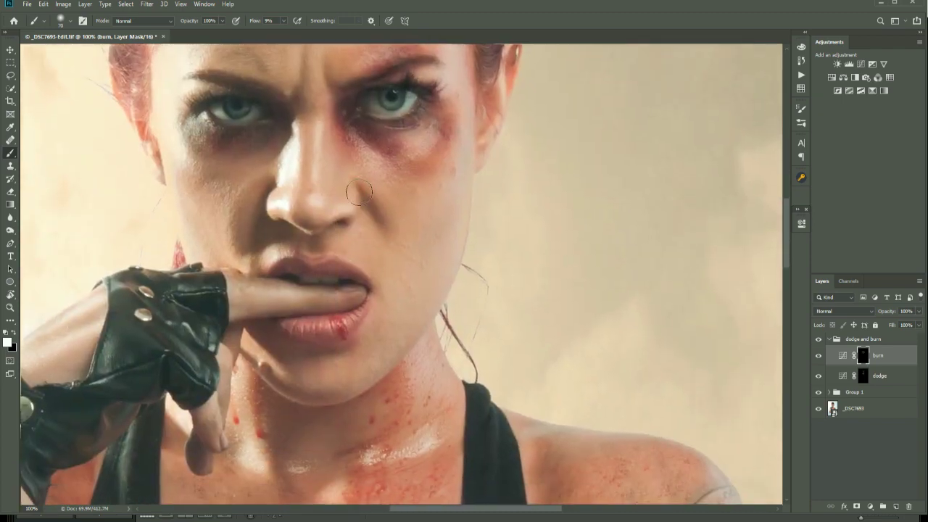
{"action": "key", "text": "bracketleft"}
{"action": "key", "text": "bracketleft"}
{"action": "key", "text": "bracketright"}
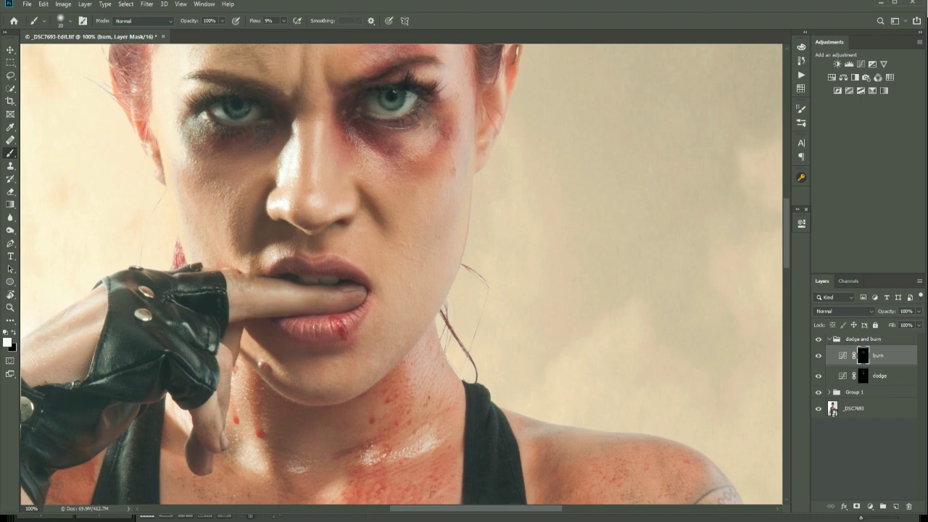
{"action": "key", "text": "bracketleft"}
{"action": "key", "text": "bracketright"}
{"action": "key", "text": "bracketleft"}
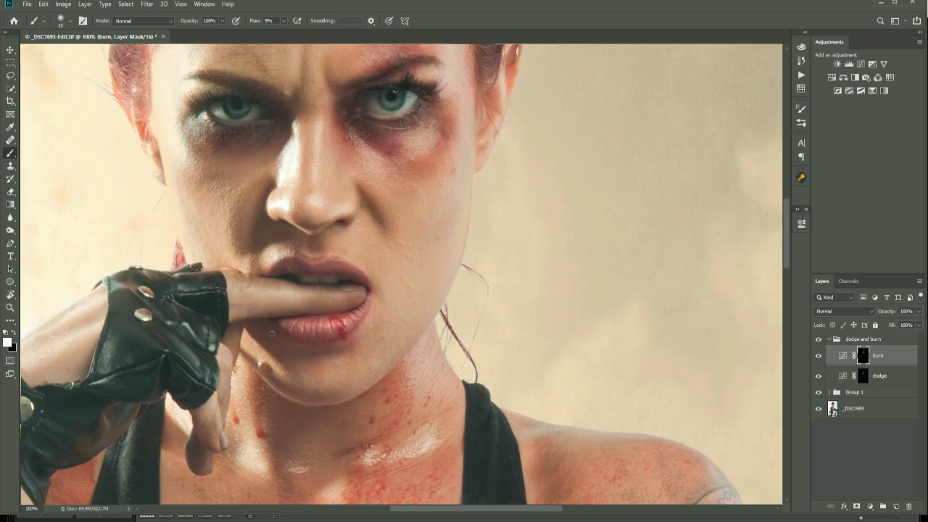
Step: Burn the shadow on the chin below the bitten finger with a slightly larger brush
{"action": "key", "text": "bracketright"}
{"action": "key", "text": "bracketright"}
{"action": "key", "text": "bracketright"}
{"action": "key", "text": "bracketright"}
{"action": "key", "text": "bracketright"}
{"action": "key", "text": "bracketright"}
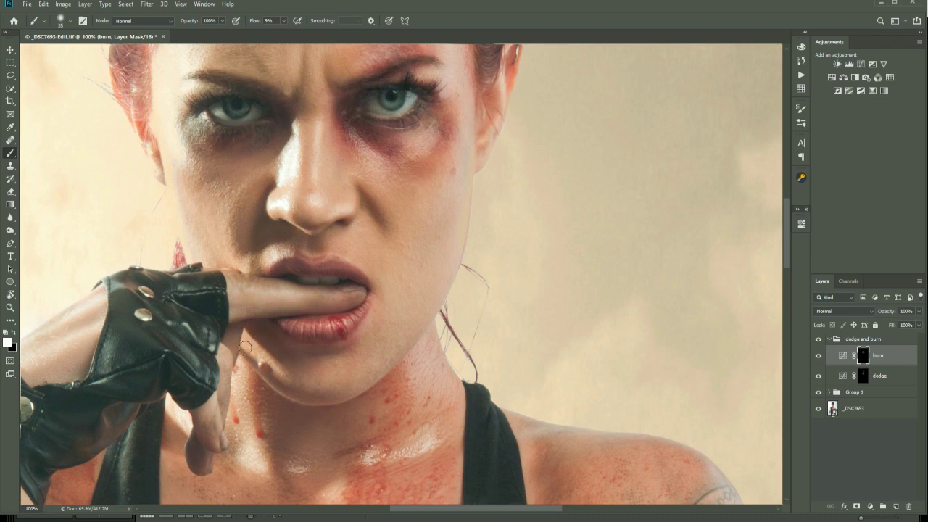
Step: Enlarge the brush to 90 px and burn the cheek and jawline to contour the face
{"action": "key", "text": "bracketright"}
{"action": "key", "text": "bracketright"}
{"action": "key", "text": "bracketright"}
{"action": "key", "text": "bracketright"}
{"action": "key", "text": "bracketright"}
{"action": "key", "text": "bracketright"}
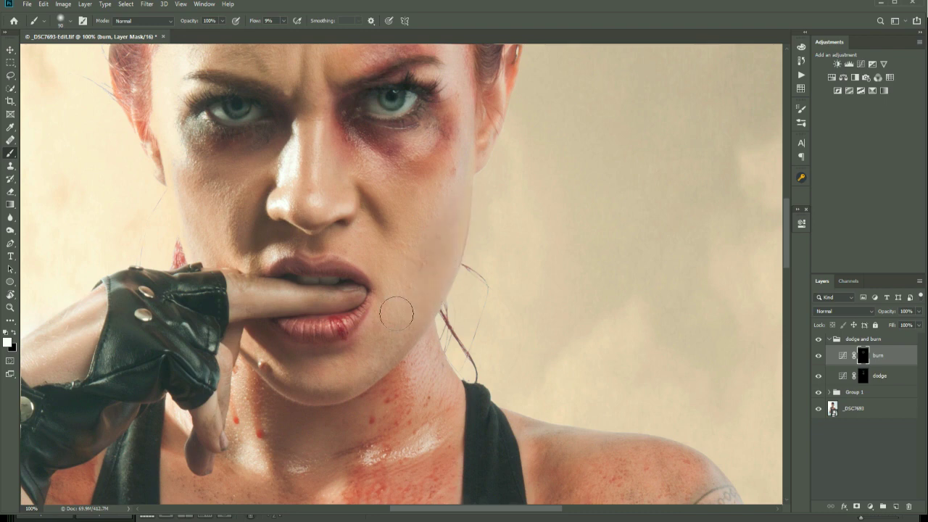
{"action": "left_click_drag", "start_coordinate": [471, 210], "coordinate": [456, 271]}
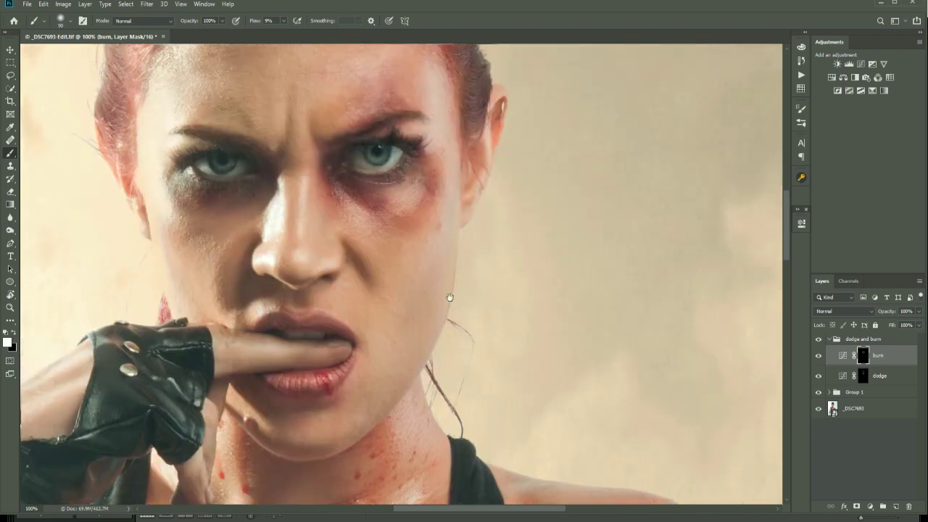
{"action": "left_click_drag", "start_coordinate": [493, 157], "coordinate": [535, 216]}
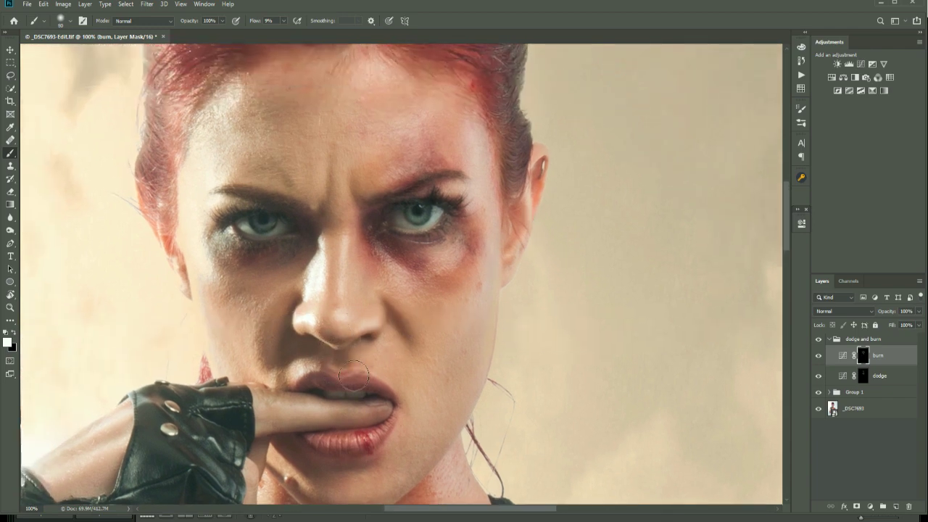
Step: Burn the shadows around the upper lip and mouth, varying a small brush and ending at about 20 px
{"action": "key", "text": "bracketleft"}
{"action": "key", "text": "bracketleft"}
{"action": "key", "text": "bracketleft"}
{"action": "key", "text": "bracketleft"}
{"action": "key", "text": "bracketleft"}
{"action": "key", "text": "bracketleft"}
{"action": "key", "text": "bracketleft"}
{"action": "key", "text": "bracketright"}
{"action": "key", "text": "bracketright"}
{"action": "key", "text": "bracketleft"}
{"action": "key", "text": "bracketleft"}
{"action": "key", "text": "bracketleft"}
{"action": "key", "text": "bracketright"}
{"action": "key", "text": "bracketright"}
Step: Examine the overall dodge and burn effect on the whole portrait
{"action": "key", "text": "ctrl+minus"}
{"action": "key", "text": "ctrl+minus"}
{"action": "key", "text": "ctrl+minus"}
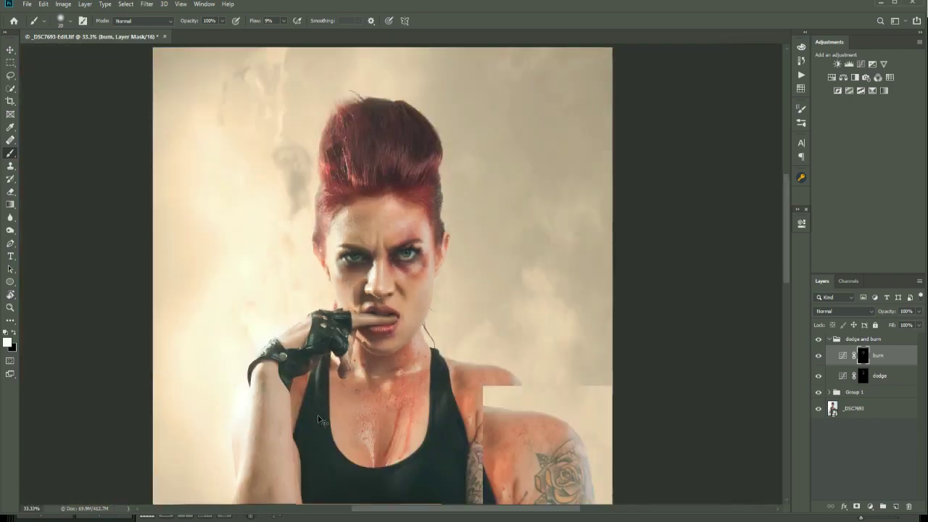
{"action": "key", "text": "ctrl+plus"}
{"action": "key", "text": "ctrl+plus"}
{"action": "key", "text": "ctrl+plus"}
{"action": "key", "text": "ctrl+plus"}
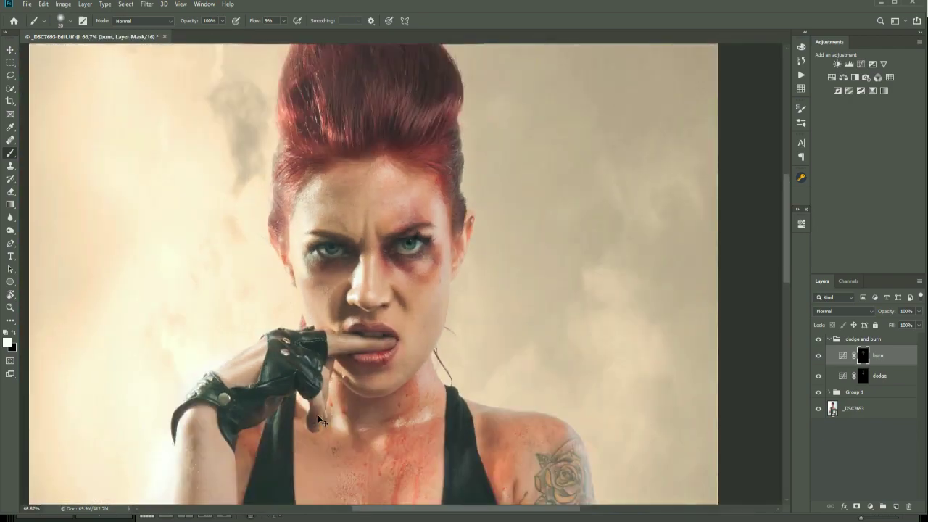
Step: On the dodge layer's mask, brighten the bitten finger with a 20 px brush
{"action": "scroll", "coordinate": [447, 261], "scroll_direction": "down", "scroll_amount": 5}
{"action": "scroll", "coordinate": [447, 261], "scroll_direction": "left", "scroll_amount": 2}
{"action": "key", "text": "ctrl+minus"}
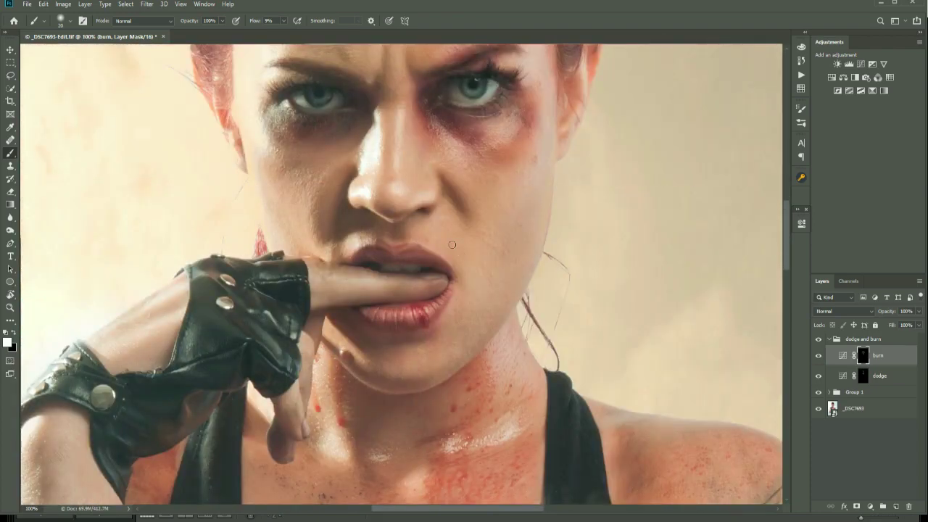
{"action": "left_click", "coordinate": [865, 376]}
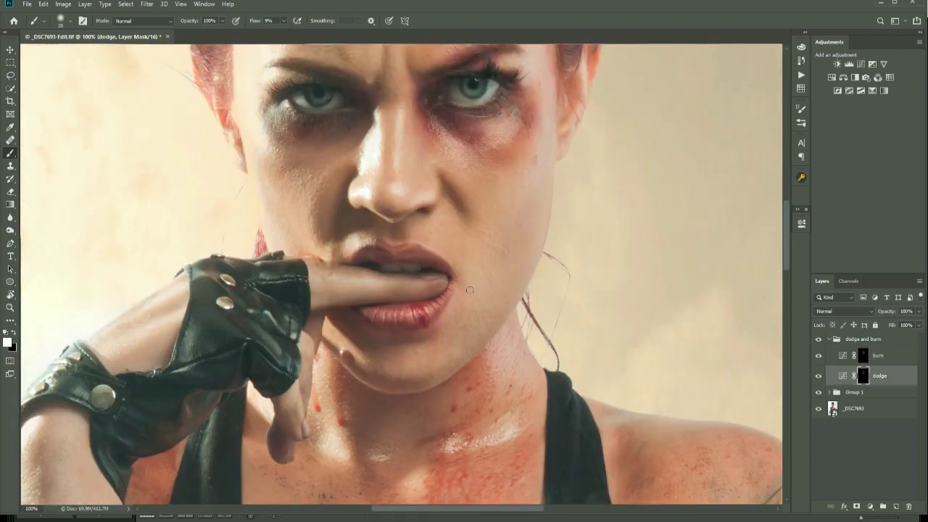
{"action": "left_click_drag", "start_coordinate": [331, 281], "coordinate": [381, 283]}
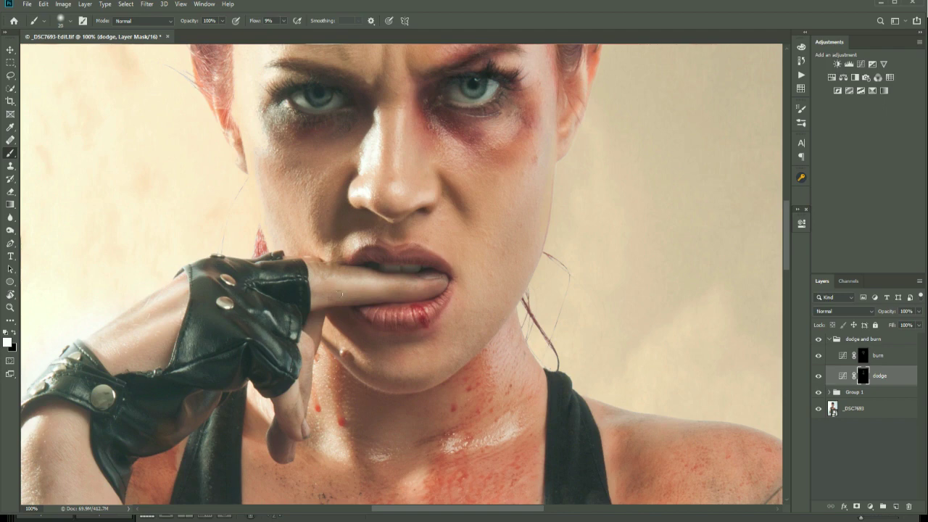
Step: Dodge the highlights on the lower fingers sticking out of the glove with a brush of about 20 px
{"action": "scroll", "coordinate": [441, 333], "scroll_direction": "down", "scroll_amount": 5}
{"action": "scroll", "coordinate": [441, 334], "scroll_direction": "left", "scroll_amount": 3}
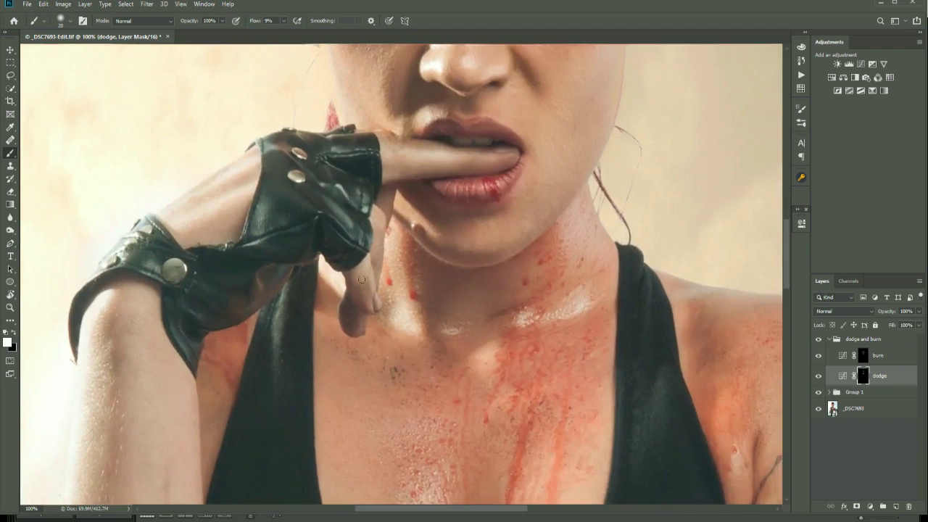
{"action": "key", "text": "bracketright"}
{"action": "key", "text": "bracketleft"}
{"action": "key", "text": "bracketleft"}
Step: Set the brush flow to 13% and dodge the highlights on the back of the hand and the leather glove
{"action": "left_click", "coordinate": [283, 21]}
{"action": "key", "text": "shift+1"}
{"action": "key", "text": "shift+3"}
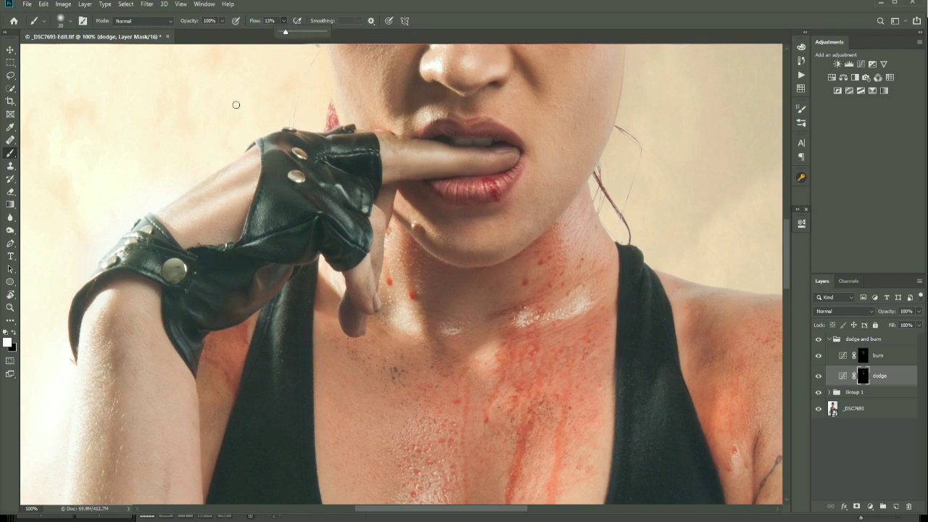
{"action": "left_click", "coordinate": [232, 116]}
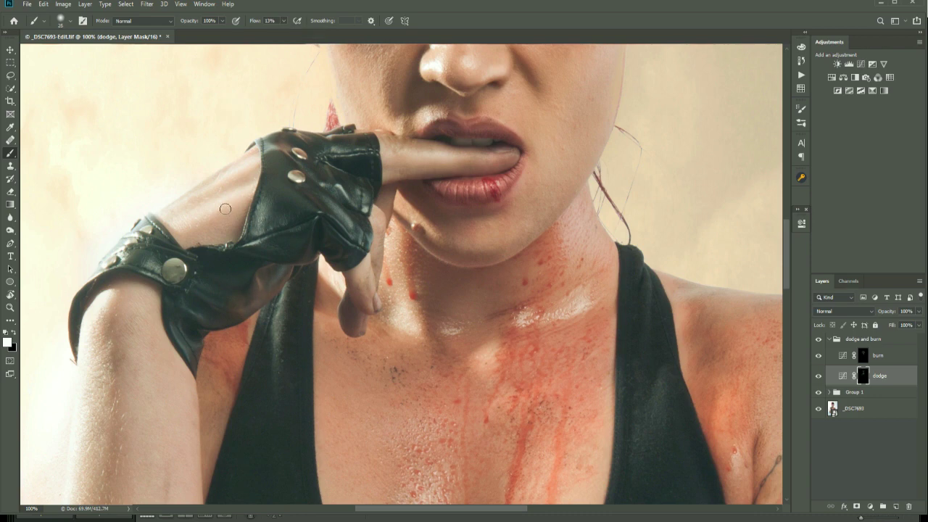
{"action": "left_click_drag", "start_coordinate": [185, 256], "coordinate": [124, 244]}
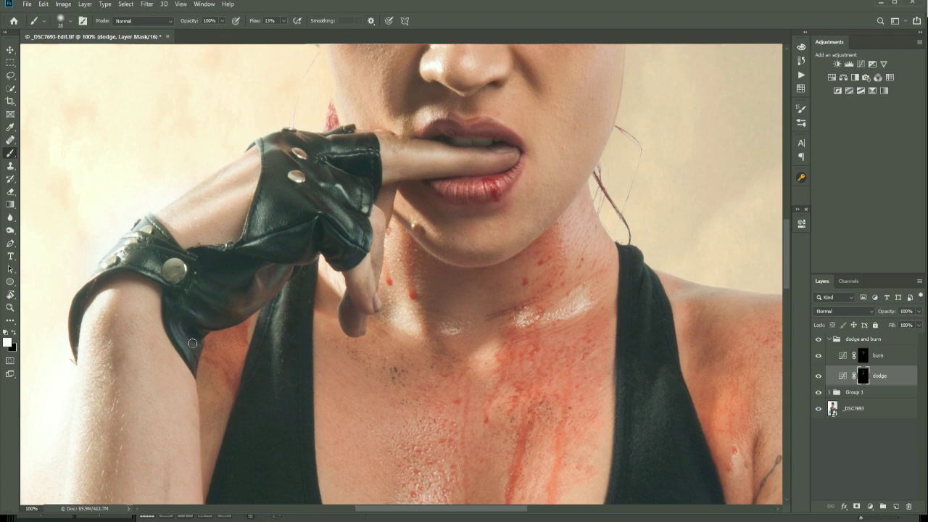
Step: Dodge the highlights on the raised forearm with a 150 px brush
{"action": "left_click_drag", "start_coordinate": [492, 379], "coordinate": [504, 261]}
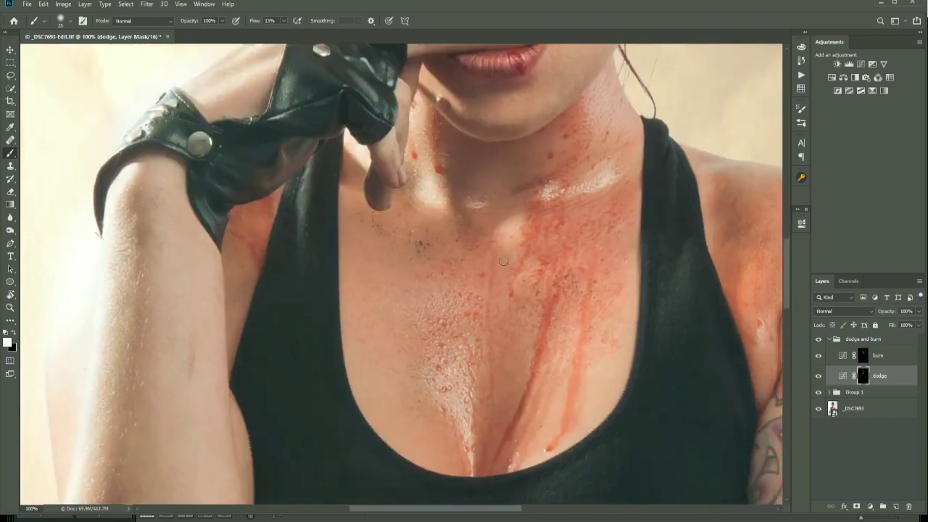
{"action": "key", "text": "ctrl+0"}
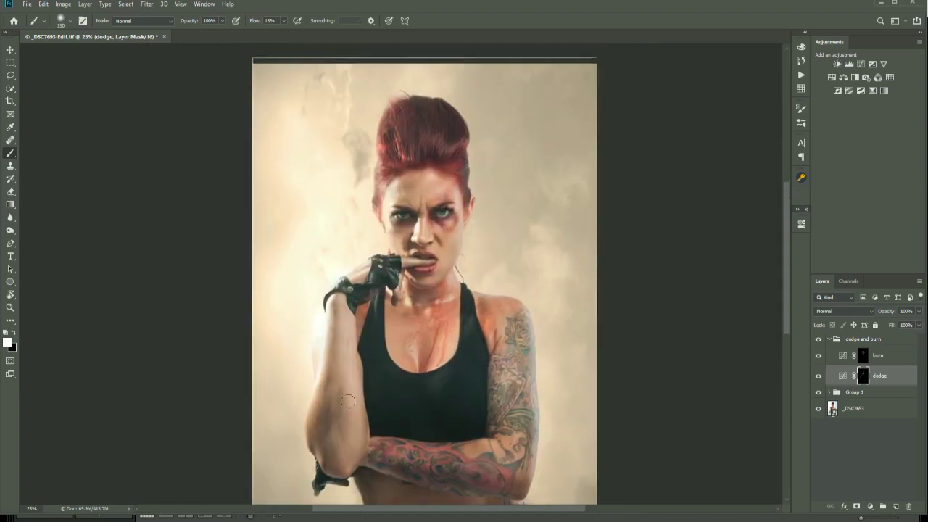
{"action": "left_click_drag", "start_coordinate": [348, 401], "coordinate": [300, 327]}
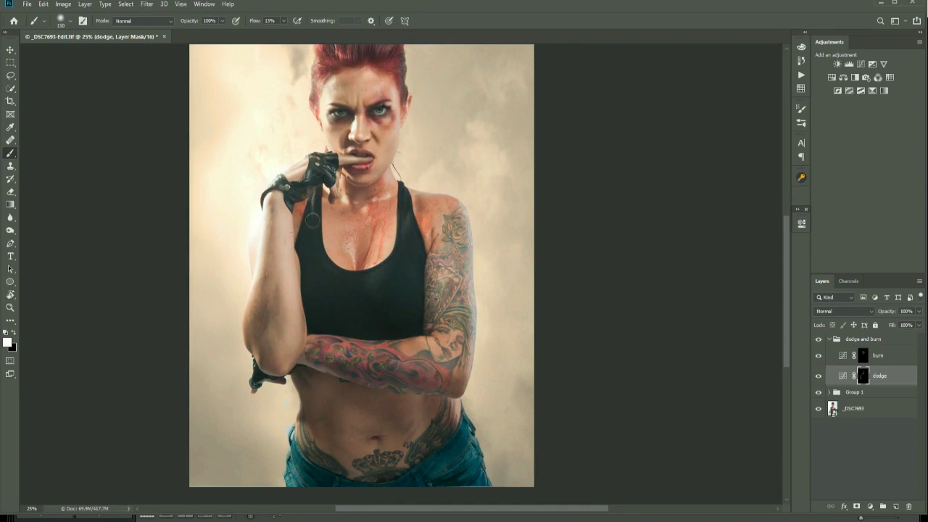
Step: Burn the shadows of the raised forearm on the burn mask, reducing the brush to 90 px and its flow to 9%
{"action": "left_click", "coordinate": [853, 353]}
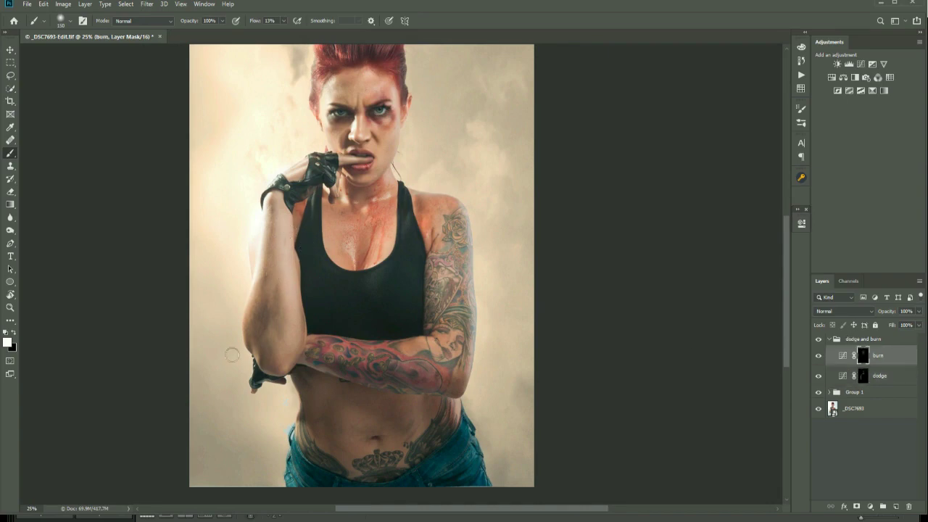
{"action": "mouse_move", "coordinate": [273, 221]}
{"action": "left_mouse_down"}
{"action": "mouse_move", "coordinate": [250, 332]}
{"action": "mouse_move", "coordinate": [262, 327]}
{"action": "mouse_move", "coordinate": [288, 367]}
{"action": "left_mouse_up"}
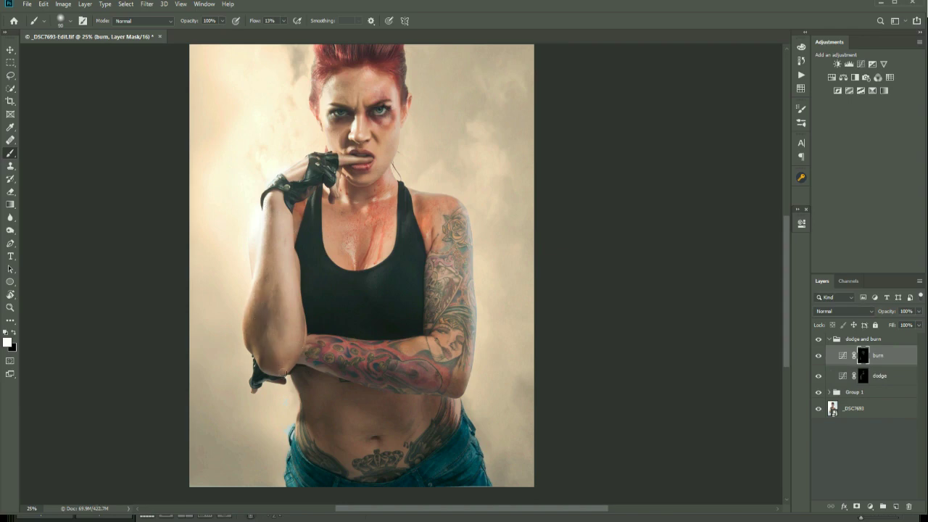
{"action": "key", "text": "bracketleft"}
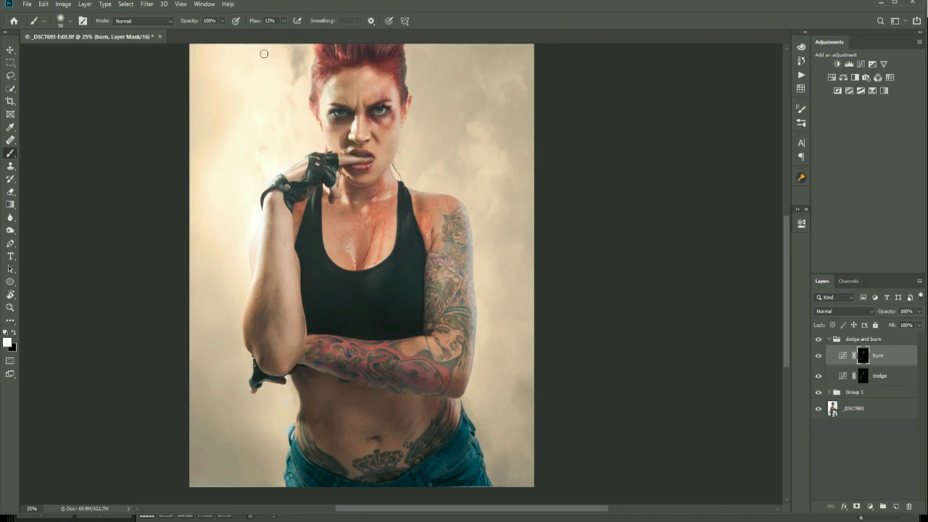
{"action": "left_click_drag", "start_coordinate": [284, 25], "coordinate": [281, 33]}
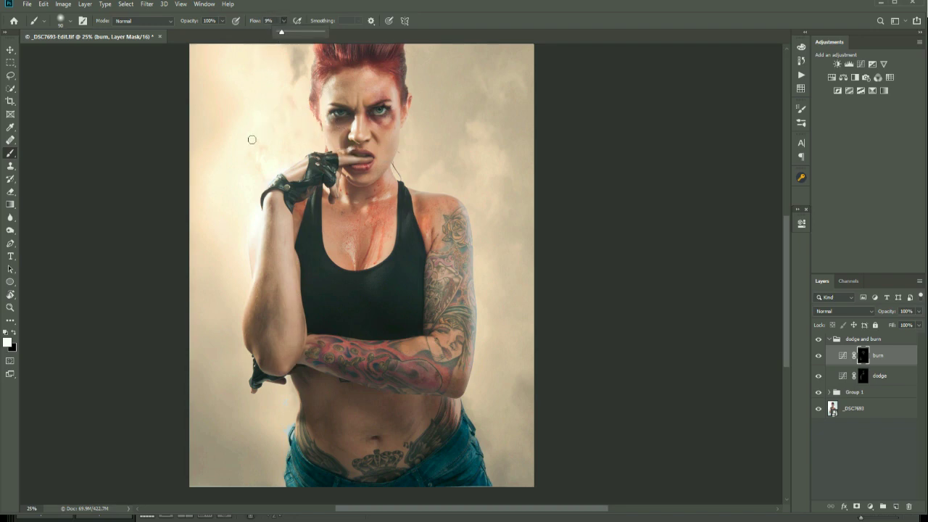
Step: Burn the shadow along the inner edge of the raised forearm at 9% flow
{"action": "key", "text": "Up"}
{"action": "key", "text": "Return"}
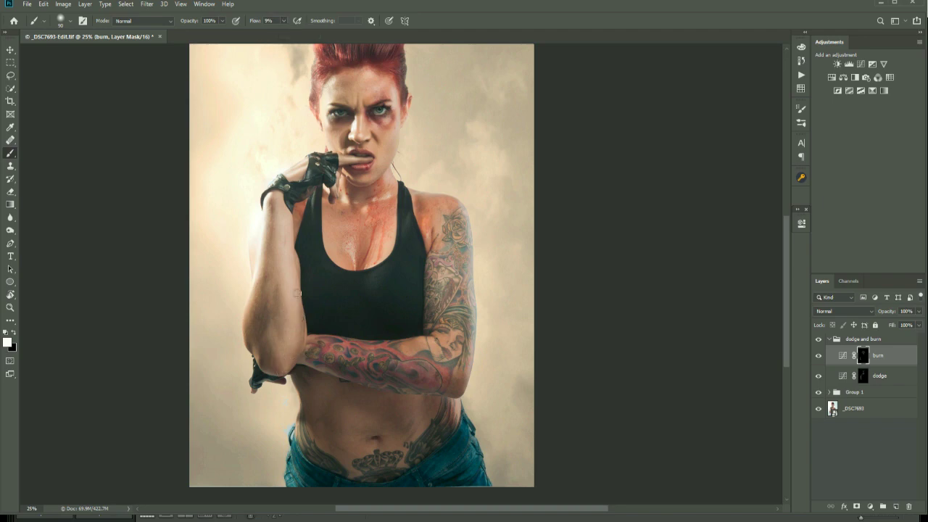
{"action": "key", "text": "bracketright"}
{"action": "key", "text": "bracketright"}
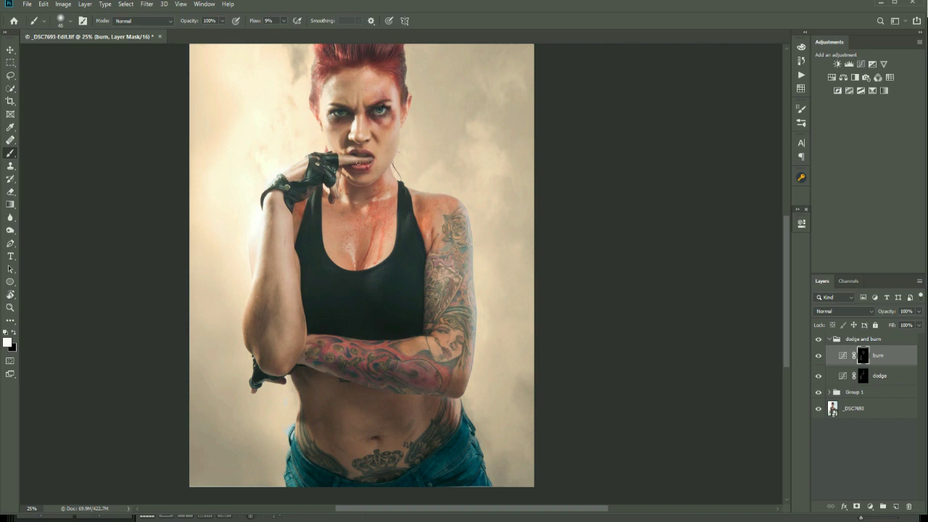
Step: Burn the small shadows around the mouth, gloved hand and chest, reducing the brush from 45 to about 20 px
{"action": "left_click", "coordinate": [357, 154]}
{"action": "key", "text": "ctrl+plus"}
{"action": "key", "text": "ctrl+plus"}
{"action": "key", "text": "ctrl+plus"}
{"action": "mouse_move", "coordinate": [259, 193]}
{"action": "left_mouse_down"}
{"action": "mouse_move", "coordinate": [307, 198]}
{"action": "mouse_move", "coordinate": [291, 338]}
{"action": "left_mouse_up"}
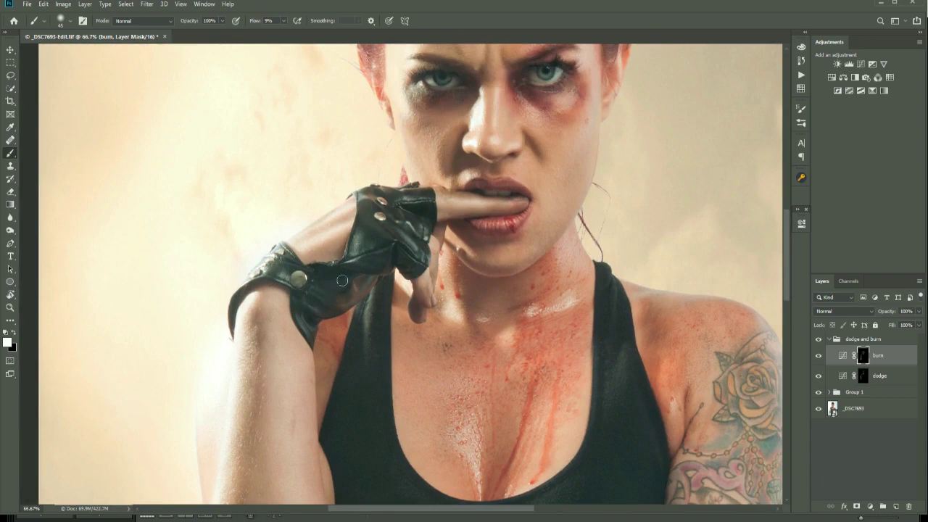
{"action": "key", "text": "bracketleft"}
{"action": "right_click", "coordinate": [425, 237]}
{"action": "key", "text": "Escape"}
{"action": "left_click_drag", "start_coordinate": [522, 422], "coordinate": [377, 284]}
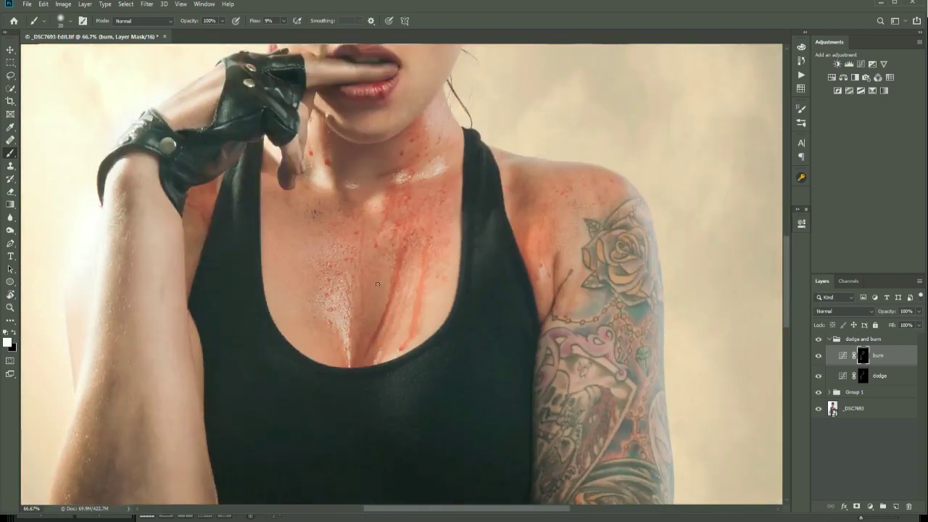
{"action": "key", "text": "ctrl+minus"}
{"action": "key", "text": "ctrl+minus"}
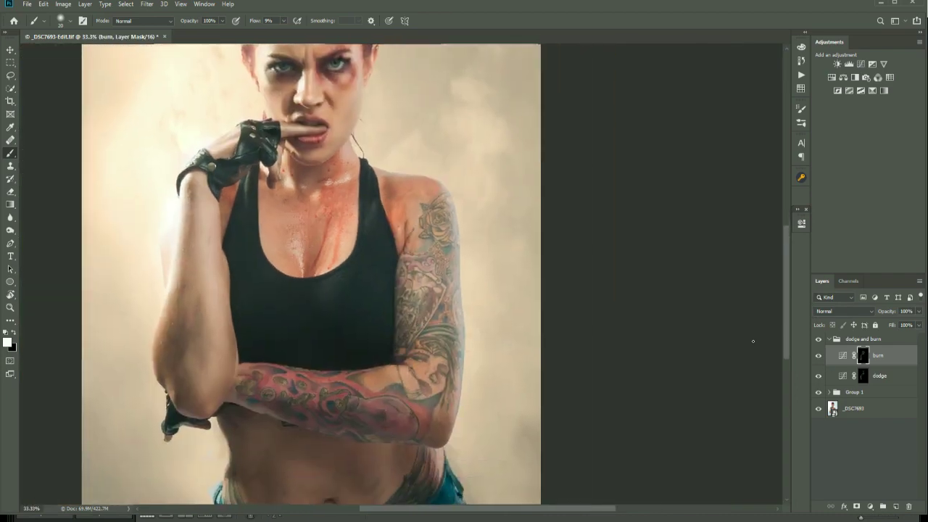
Step: Dodge the highlights of the tattooed upper arm on the dodge mask with a 200 px brush
{"action": "left_click", "coordinate": [862, 376]}
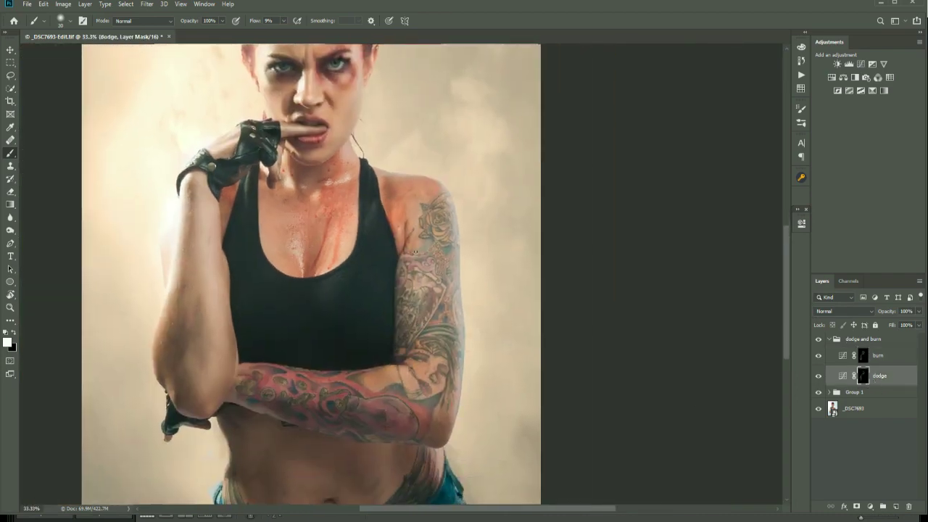
{"action": "key", "text": "bracketright"}
{"action": "key", "text": "bracketright"}
{"action": "key", "text": "bracketright"}
{"action": "mouse_move", "coordinate": [434, 225]}
{"action": "left_mouse_down"}
{"action": "mouse_move", "coordinate": [432, 347]}
{"action": "mouse_move", "coordinate": [403, 392]}
{"action": "left_mouse_up"}
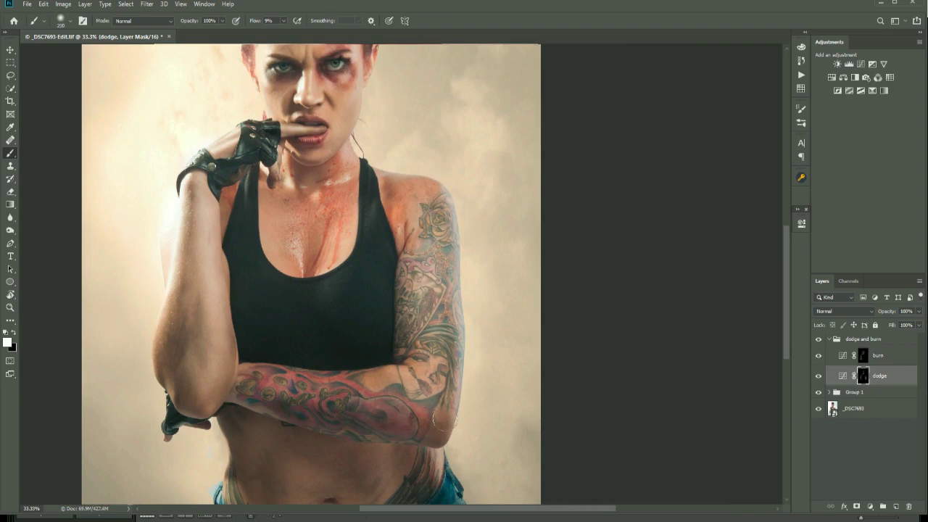
Step: Dodge the highlights along the folded tattooed forearm with a 150 px brush
{"action": "key", "text": "bracketleft"}
{"action": "key", "text": "bracketleft"}
{"action": "key", "text": "bracketleft"}
{"action": "key", "text": "bracketleft"}
{"action": "key", "text": "bracketleft"}
{"action": "key", "text": "bracketright"}
{"action": "key", "text": "bracketright"}
{"action": "key", "text": "bracketright"}
{"action": "mouse_move", "coordinate": [250, 387]}
{"action": "left_mouse_down"}
{"action": "mouse_move", "coordinate": [333, 402]}
{"action": "mouse_move", "coordinate": [351, 400]}
{"action": "mouse_move", "coordinate": [263, 386]}
{"action": "mouse_move", "coordinate": [429, 392]}
{"action": "left_mouse_up"}
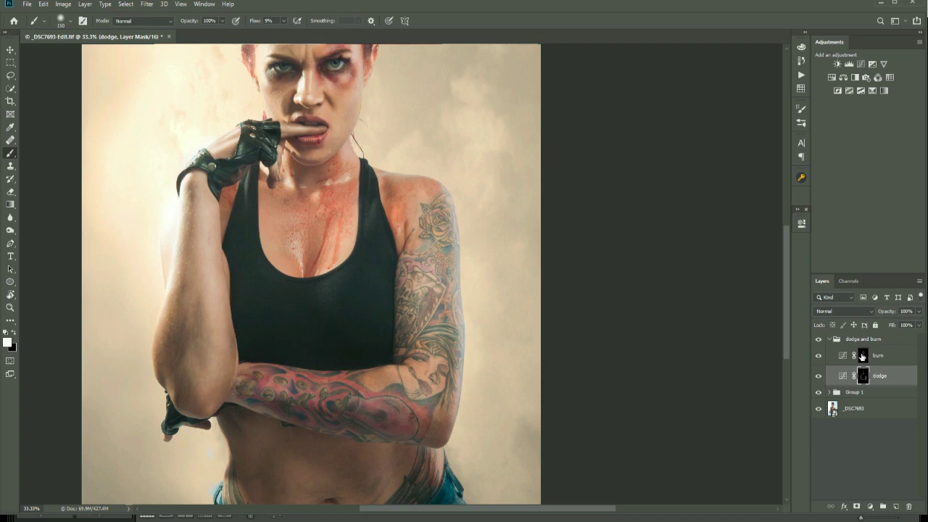
Step: Burn the underside of the folded forearm and the inner edge of the tattooed upper arm on the burn mask, using a 175 px brush
{"action": "left_click", "coordinate": [863, 355]}
{"action": "mouse_move", "coordinate": [283, 408]}
{"action": "left_mouse_down"}
{"action": "mouse_move", "coordinate": [384, 434]}
{"action": "mouse_move", "coordinate": [444, 435]}
{"action": "left_mouse_up"}
{"action": "key", "text": "bracketright"}
{"action": "key", "text": "bracketright"}
{"action": "key", "text": "bracketright"}
{"action": "key", "text": "bracketleft"}
{"action": "key", "text": "bracketleft"}
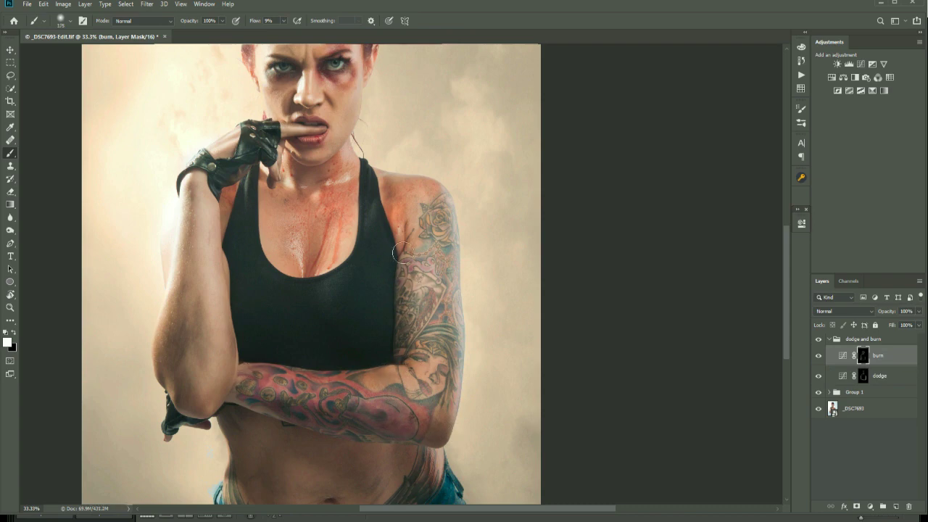
{"action": "mouse_move", "coordinate": [391, 188]}
{"action": "left_mouse_down"}
{"action": "mouse_move", "coordinate": [401, 260]}
{"action": "mouse_move", "coordinate": [447, 345]}
{"action": "mouse_move", "coordinate": [443, 423]}
{"action": "mouse_move", "coordinate": [422, 429]}
{"action": "mouse_move", "coordinate": [449, 375]}
{"action": "mouse_move", "coordinate": [443, 417]}
{"action": "left_mouse_up"}
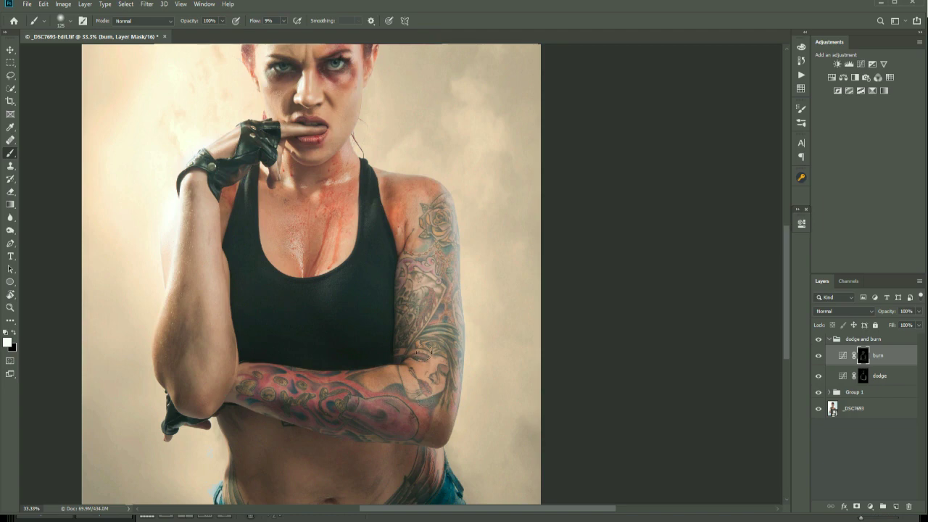
Step: Dodge the highlights of the black tank top on the dodge mask with a 400 px brush
{"action": "left_click", "coordinate": [862, 375]}
{"action": "key", "text": "bracketright"}
{"action": "key", "text": "bracketright"}
{"action": "key", "text": "bracketright"}
{"action": "key", "text": "bracketright"}
{"action": "key", "text": "bracketright"}
{"action": "key", "text": "bracketright"}
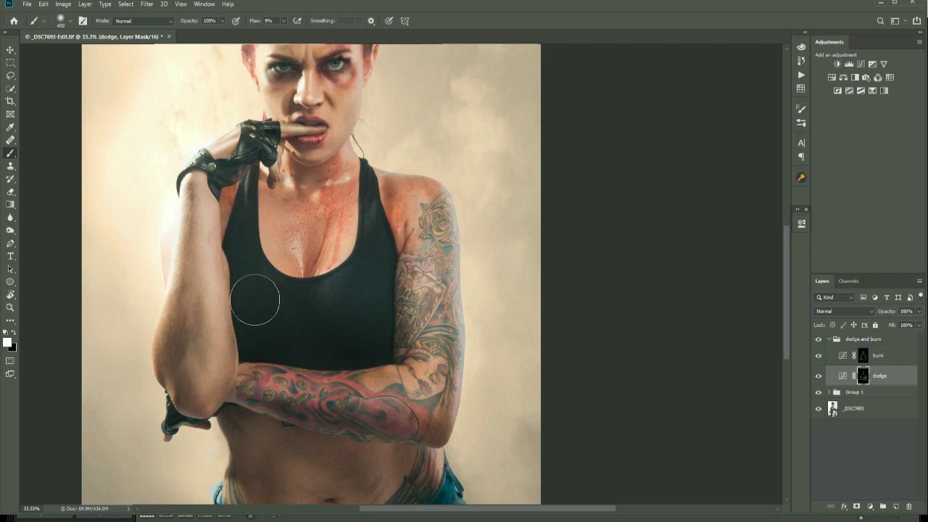
Step: Burn the shadows of the neck and upper chest on the burn mask, starting with a small brush and enlarging it
{"action": "key", "text": "bracketleft"}
{"action": "key", "text": "bracketleft"}
{"action": "key", "text": "bracketleft"}
{"action": "key", "text": "bracketleft"}
{"action": "key", "text": "bracketleft"}
{"action": "key", "text": "bracketleft"}
{"action": "key", "text": "bracketleft"}
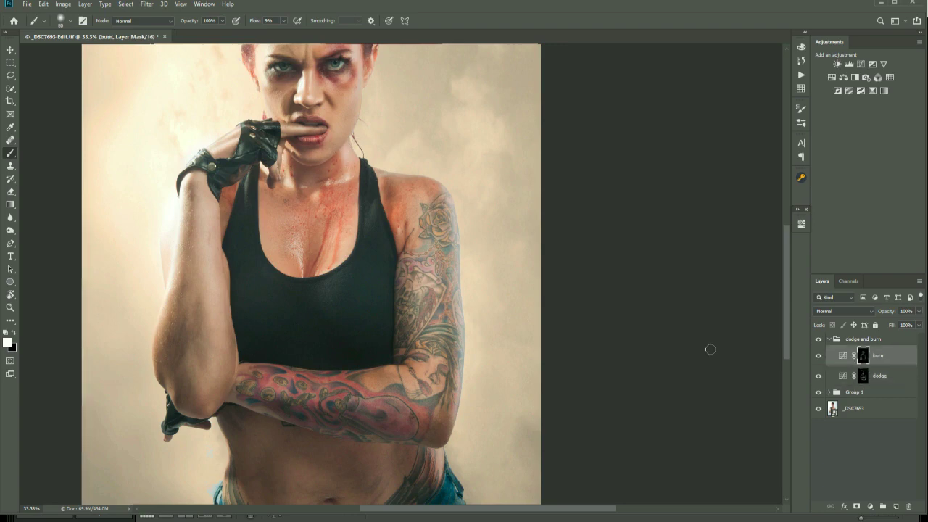
{"action": "key", "text": "alt+bracketright"}
{"action": "key", "text": "bracketright"}
{"action": "key", "text": "bracketright"}
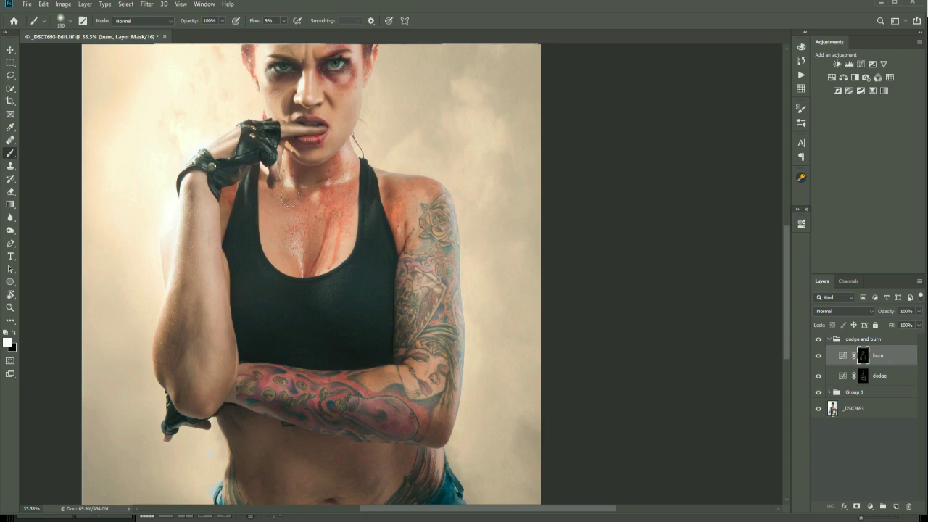
{"action": "key", "text": "bracketright"}
{"action": "key", "text": "bracketright"}
{"action": "key", "text": "bracketright"}
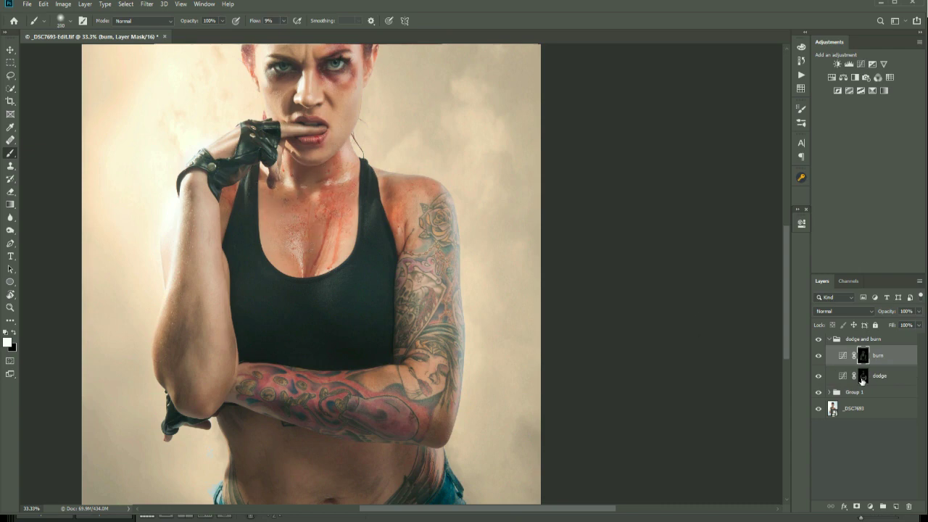
Step: Dodge the wet highlights in the middle of the chest on the dodge mask with a 50 px brush
{"action": "left_click", "coordinate": [862, 376]}
{"action": "key", "text": "bracketleft"}
{"action": "key", "text": "bracketleft"}
{"action": "key", "text": "bracketleft"}
{"action": "key", "text": "bracketleft"}
{"action": "key", "text": "bracketleft"}
{"action": "key", "text": "bracketleft"}
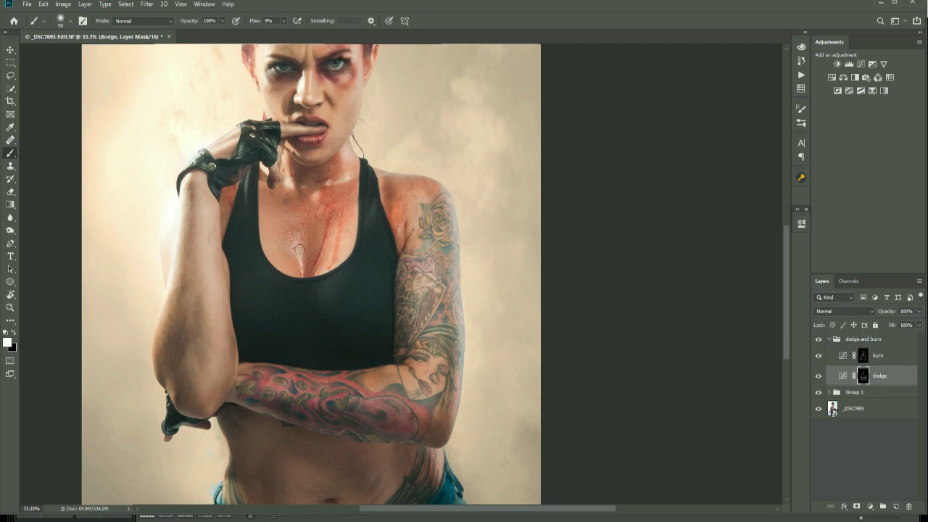
Step: Dodge the highlights of the bare abdomen and waist with a 100 px brush
{"action": "key", "text": "bracketright"}
{"action": "left_click_drag", "start_coordinate": [415, 378], "coordinate": [435, 192]}
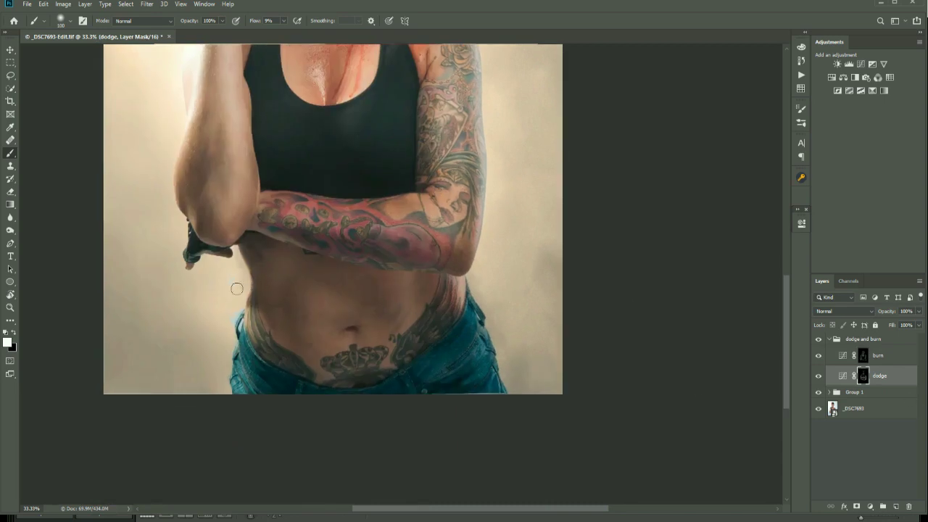
{"action": "right_click", "coordinate": [873, 371]}
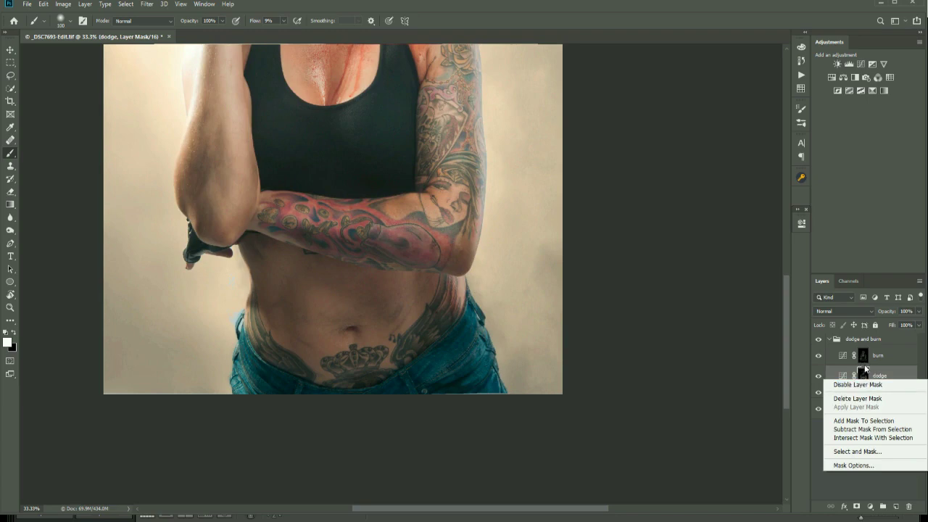
Step: Burn the lower abdomen and jeans on the burn mask with a 900 px brush
{"action": "left_click", "coordinate": [862, 356]}
{"action": "key", "text": "bracketright"}
{"action": "key", "text": "bracketright"}
{"action": "key", "text": "bracketright"}
{"action": "key", "text": "bracketright"}
{"action": "key", "text": "bracketright"}
{"action": "key", "text": "bracketright"}
{"action": "key", "text": "bracketright"}
{"action": "key", "text": "bracketright"}
{"action": "key", "text": "bracketright"}
{"action": "key", "text": "bracketright"}
{"action": "key", "text": "bracketright"}
{"action": "key", "text": "bracketright"}
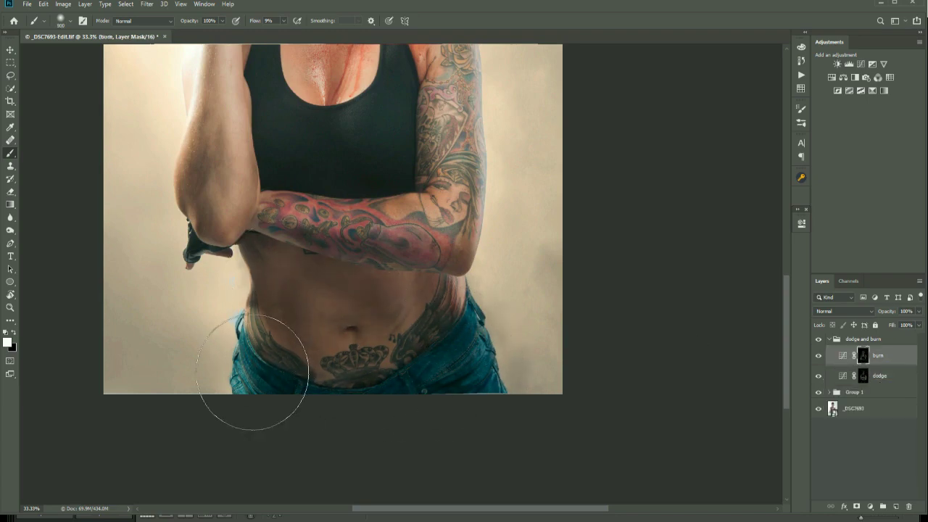
Step: Collapse the dodge and burn group and toggle its visibility to compare the whole portrait before and after
{"action": "left_click_drag", "start_coordinate": [468, 173], "coordinate": [497, 335]}
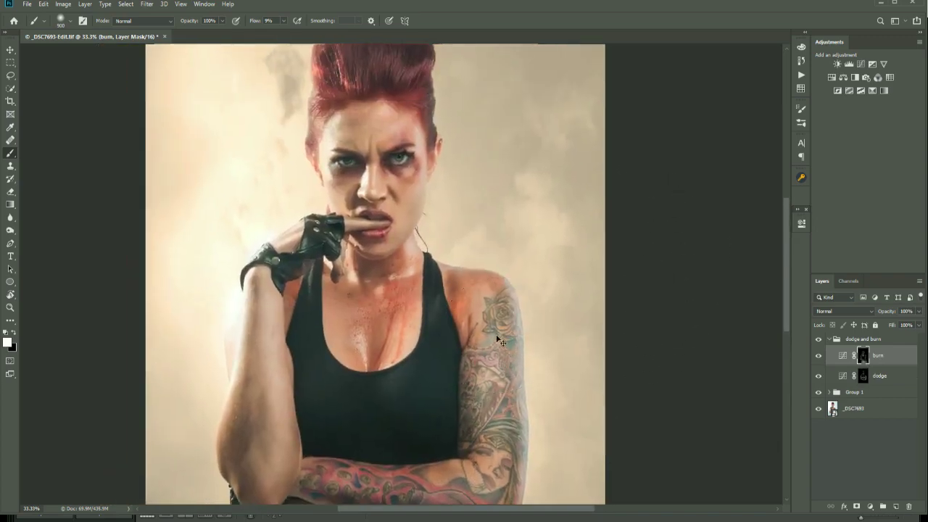
{"action": "key", "text": "ctrl+minus"}
{"action": "key", "text": "ctrl+minus"}
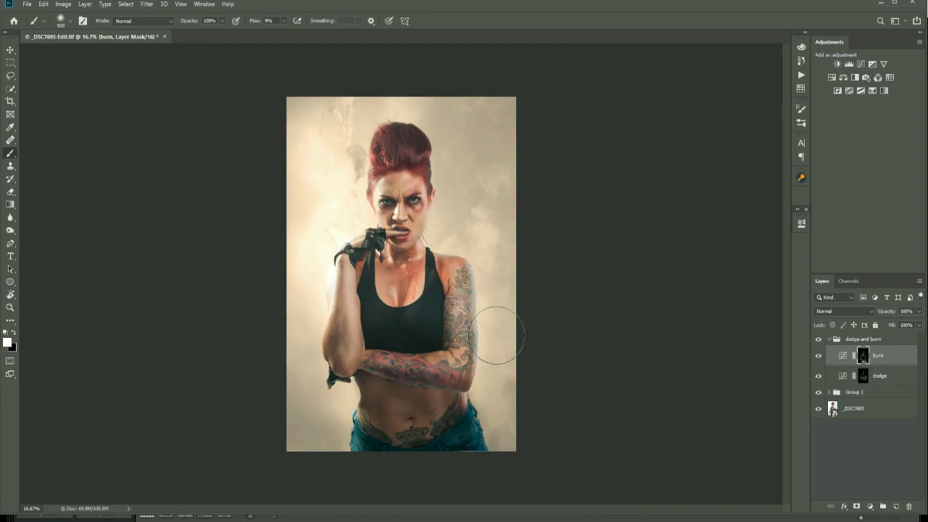
{"action": "left_click", "coordinate": [830, 339]}
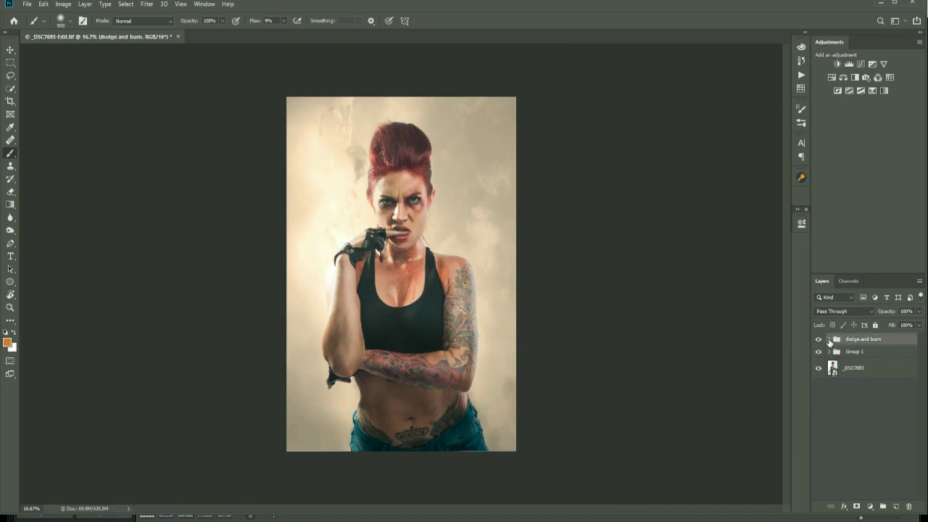
{"action": "left_click", "coordinate": [819, 342]}
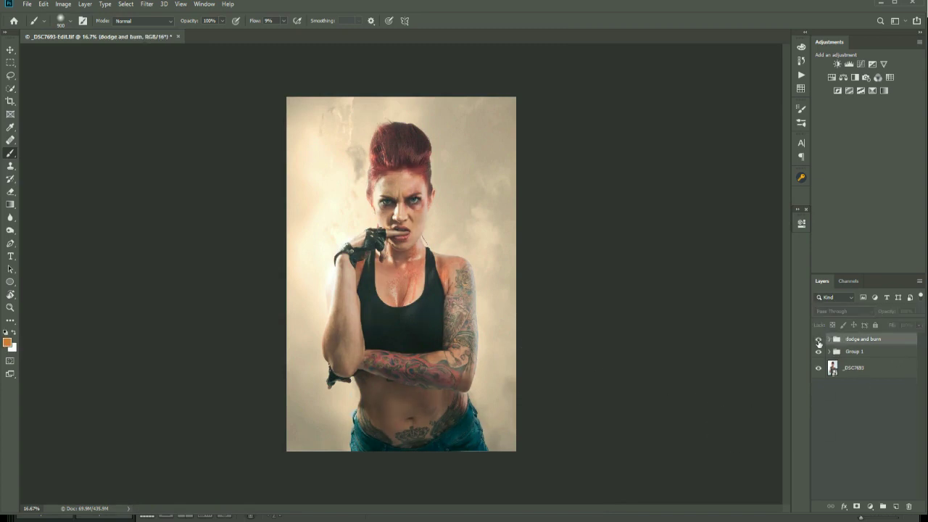
{"action": "left_click", "coordinate": [819, 342]}
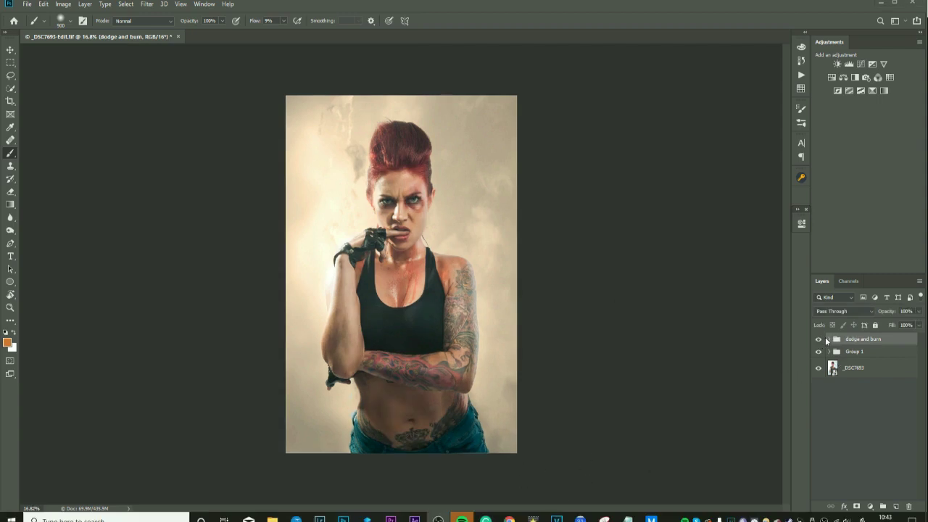
{"action": "left_click", "coordinate": [819, 341]}
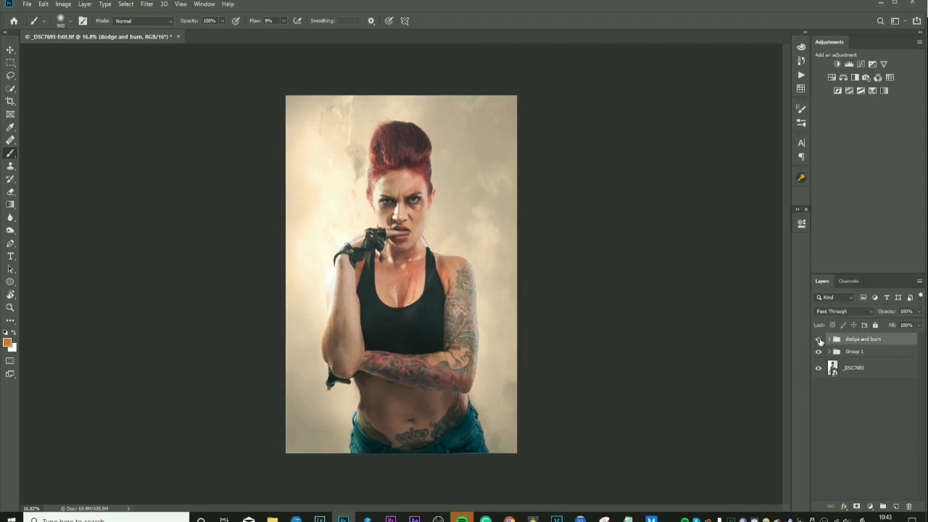
{"action": "left_click", "coordinate": [819, 341]}
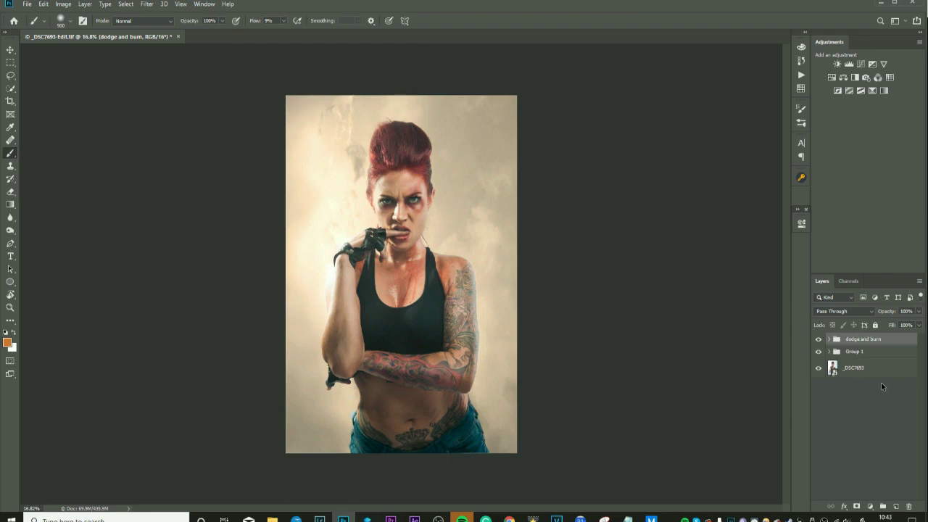
Step: Duplicate the dodge and burn group and set the copy's opacity to 52%
{"action": "key", "text": "ctrl+j"}
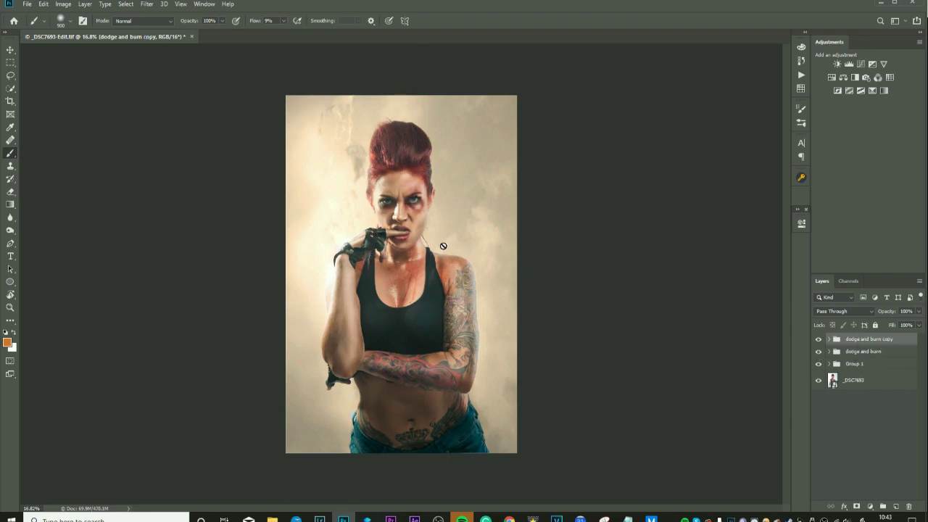
{"action": "left_click", "coordinate": [920, 312]}
{"action": "left_click_drag", "start_coordinate": [918, 324], "coordinate": [898, 326]}
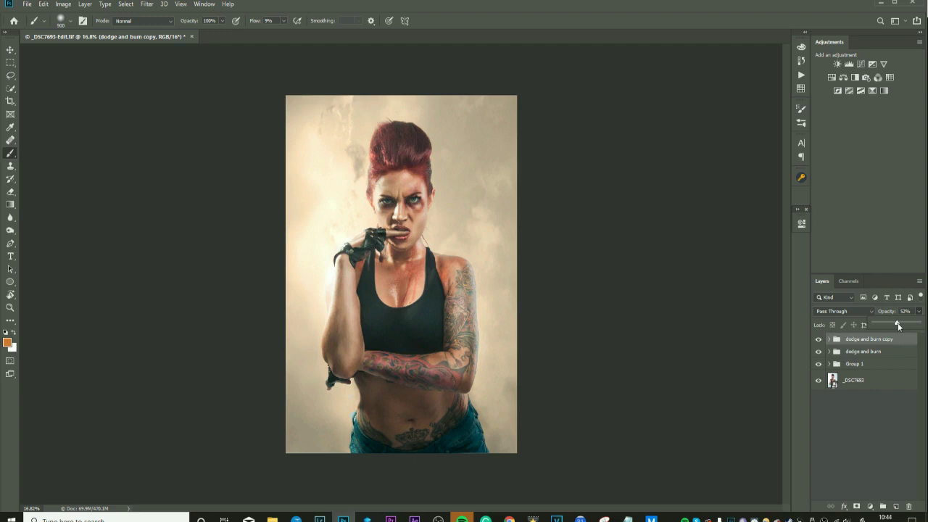
Step: Toggle the visibility of the duplicated dodge and burn group to compare its effect on the portrait
{"action": "key", "text": "ctrl+plus"}
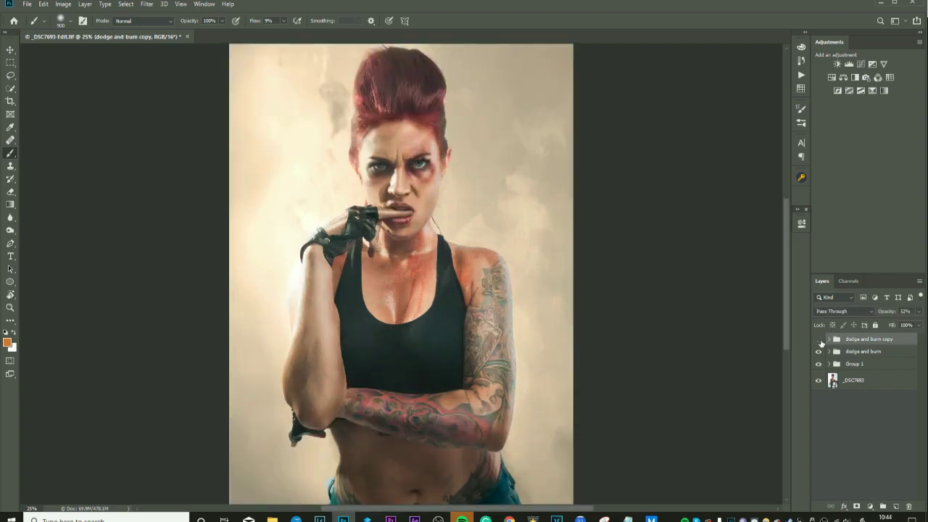
{"action": "left_click", "coordinate": [819, 339]}
{"action": "key", "text": "ctrl+minus"}
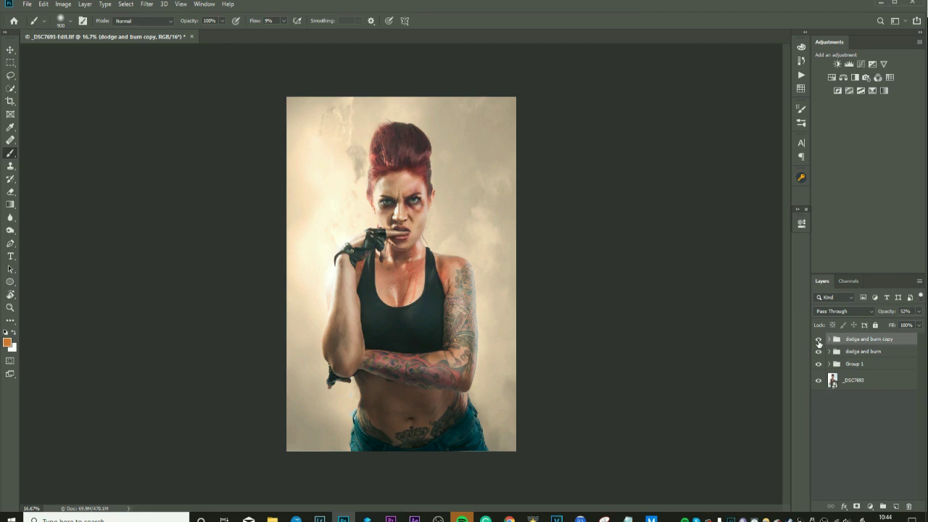
{"action": "left_click", "coordinate": [819, 341]}
Step: Add a new empty layer above the groups and set its blend mode to Linear Dodge (Add)
{"action": "left_click", "coordinate": [897, 507]}
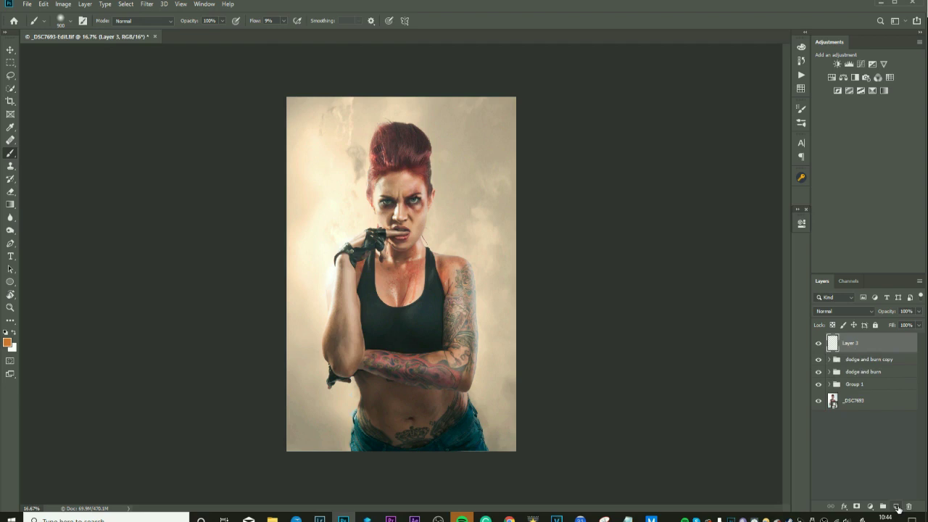
{"action": "left_click", "coordinate": [858, 314]}
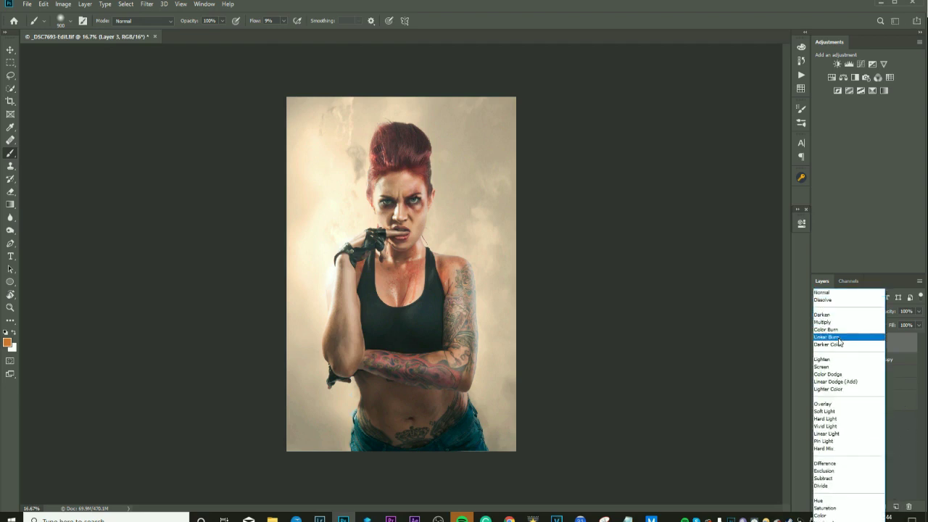
{"action": "left_click", "coordinate": [832, 382]}
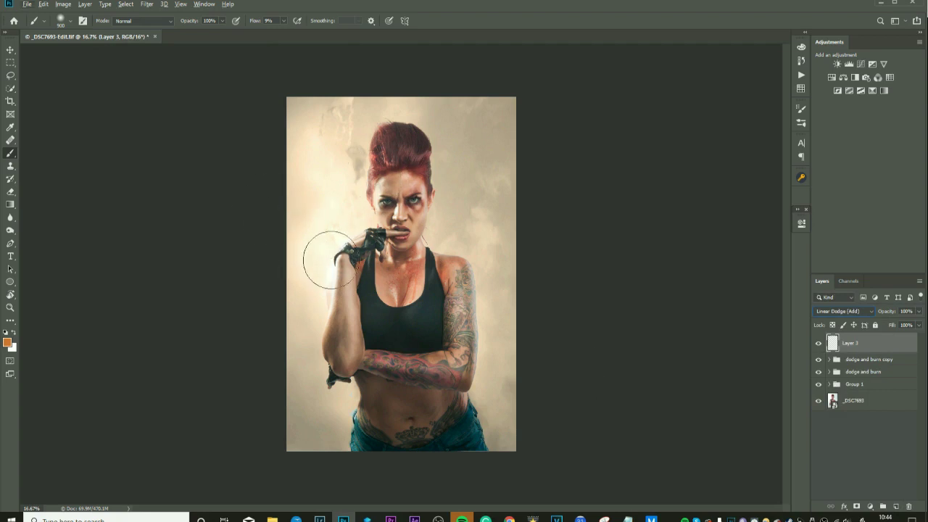
Step: Sample the bright backdrop colour beside the raised arm and paint a glow there with an 1100 px brush at 22% flow
{"action": "key", "text": "alt"}
{"action": "key", "text": "alt"}
{"action": "left_click", "coordinate": [332, 267], "text": "alt"}
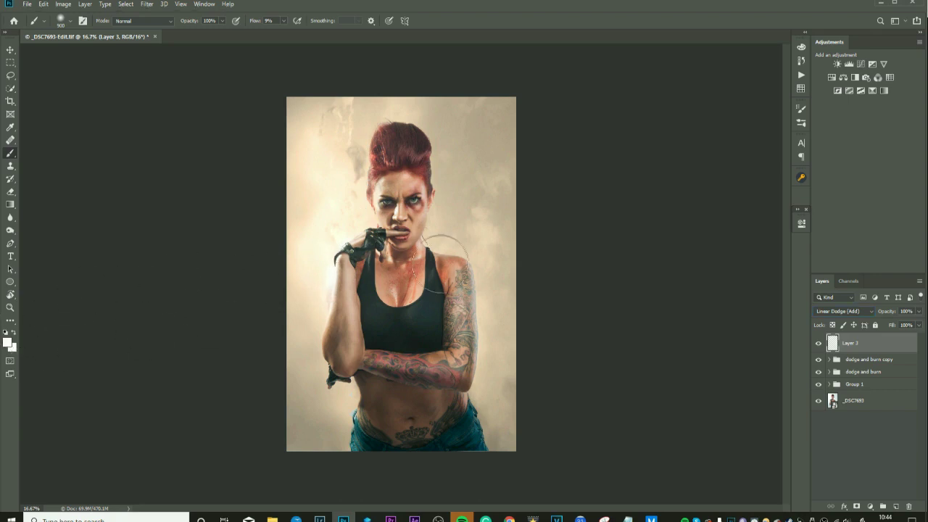
{"action": "left_click", "coordinate": [282, 20]}
{"action": "left_click_drag", "start_coordinate": [284, 32], "coordinate": [289, 31]}
{"action": "key", "text": "bracketright"}
{"action": "key", "text": "bracketright"}
{"action": "mouse_move", "coordinate": [321, 280]}
{"action": "left_mouse_down"}
{"action": "mouse_move", "coordinate": [317, 224]}
{"action": "mouse_move", "coordinate": [326, 242]}
{"action": "mouse_move", "coordinate": [309, 177]}
{"action": "mouse_move", "coordinate": [327, 216]}
{"action": "mouse_move", "coordinate": [322, 205]}
{"action": "mouse_move", "coordinate": [326, 274]}
{"action": "mouse_move", "coordinate": [319, 305]}
{"action": "mouse_move", "coordinate": [286, 353]}
{"action": "mouse_move", "coordinate": [282, 230]}
{"action": "mouse_move", "coordinate": [292, 198]}
{"action": "mouse_move", "coordinate": [274, 254]}
{"action": "left_mouse_up"}
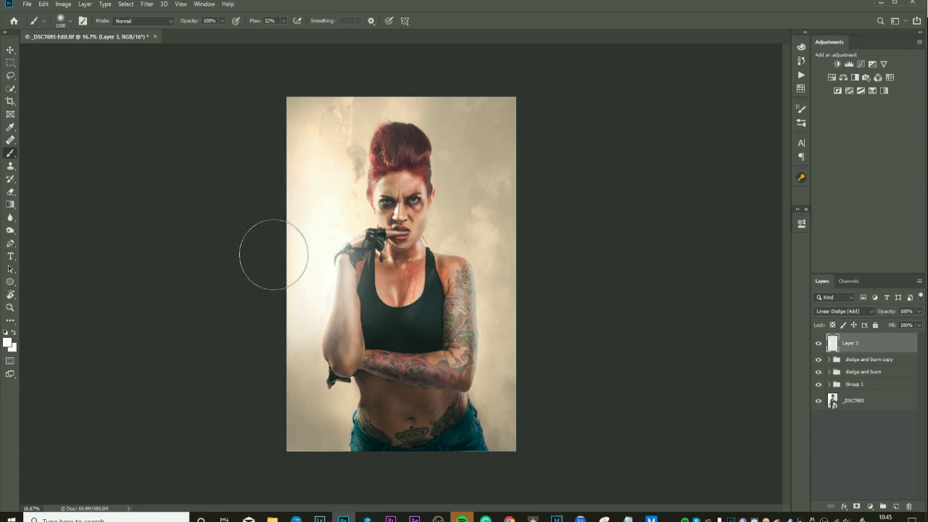
Step: Reduce the painted glow layer's fill to 9% and toggle its visibility to compare the result
{"action": "left_click", "coordinate": [918, 327]}
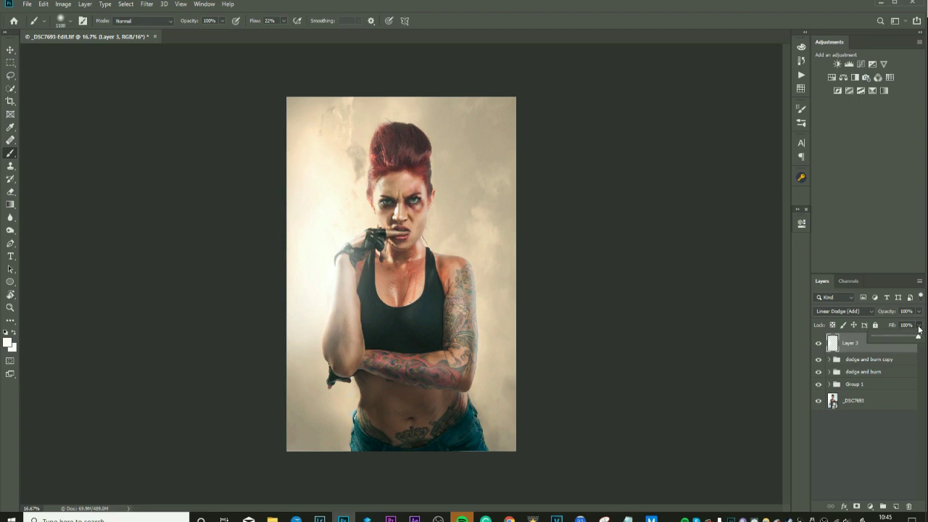
{"action": "left_click_drag", "start_coordinate": [918, 337], "coordinate": [879, 340]}
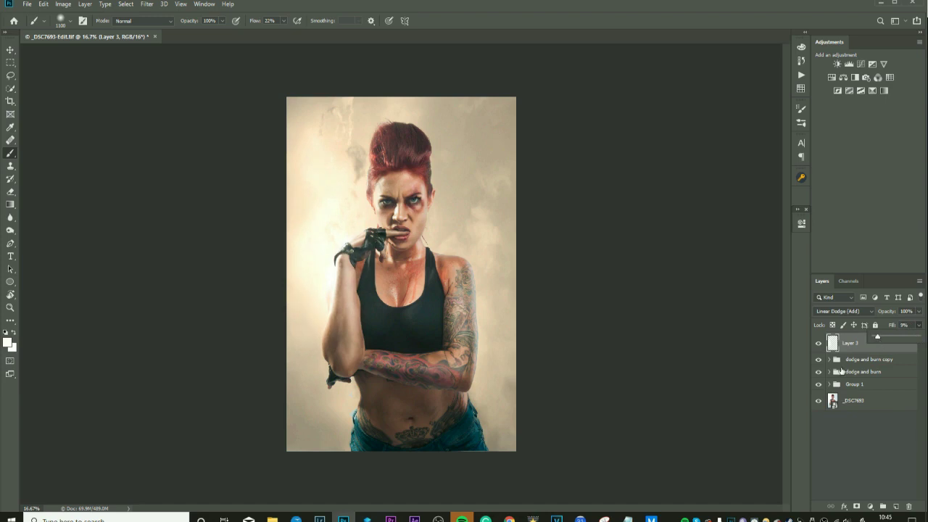
{"action": "left_click", "coordinate": [867, 444]}
{"action": "left_click", "coordinate": [819, 343]}
{"action": "left_click", "coordinate": [819, 343]}
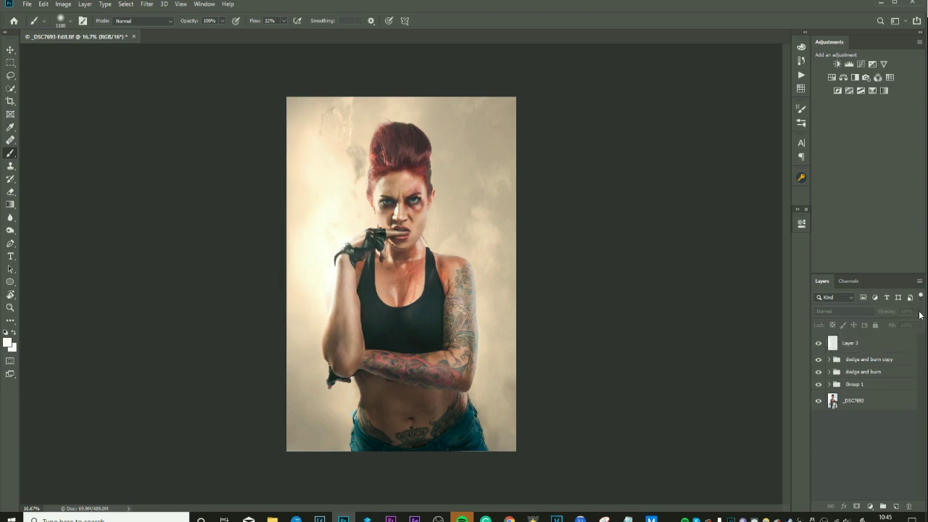
Step: Add a new empty layer above the glow layer and set its blend mode to Screen
{"action": "left_click", "coordinate": [897, 506]}
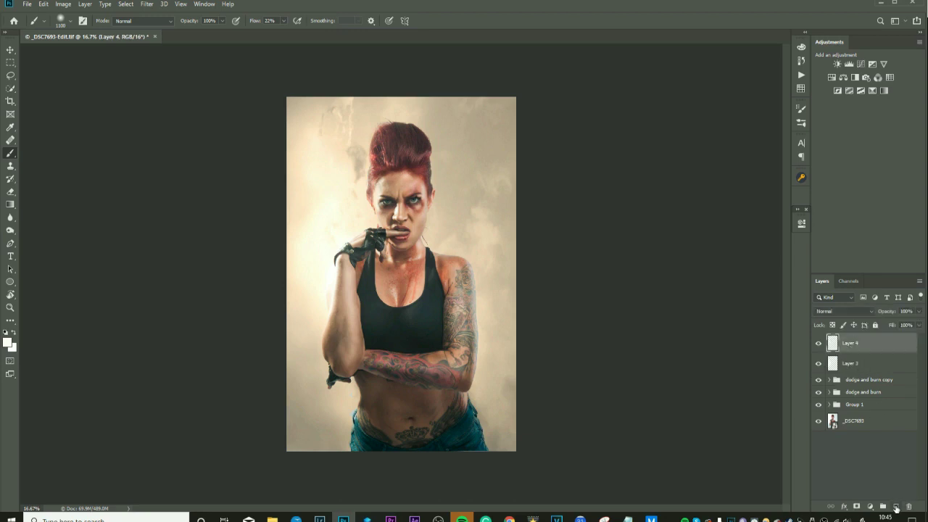
{"action": "left_click", "coordinate": [869, 312]}
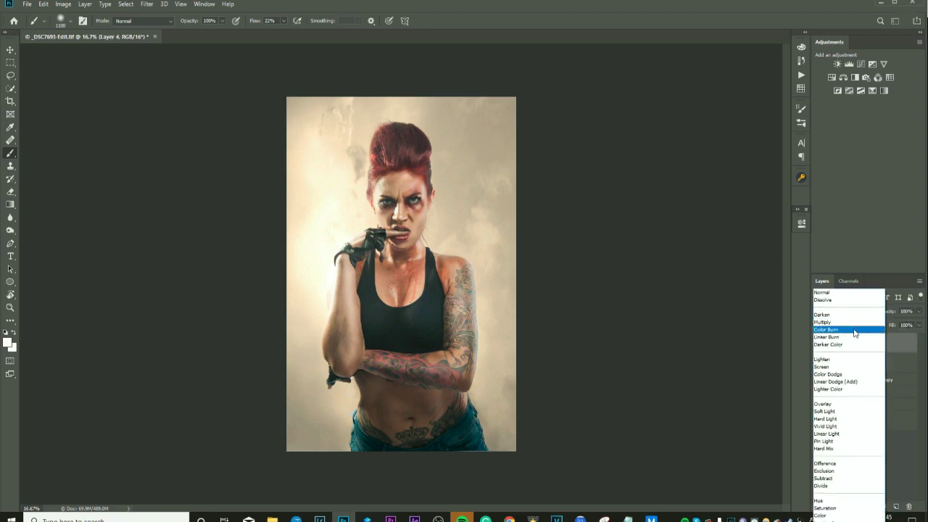
{"action": "left_click", "coordinate": [834, 369]}
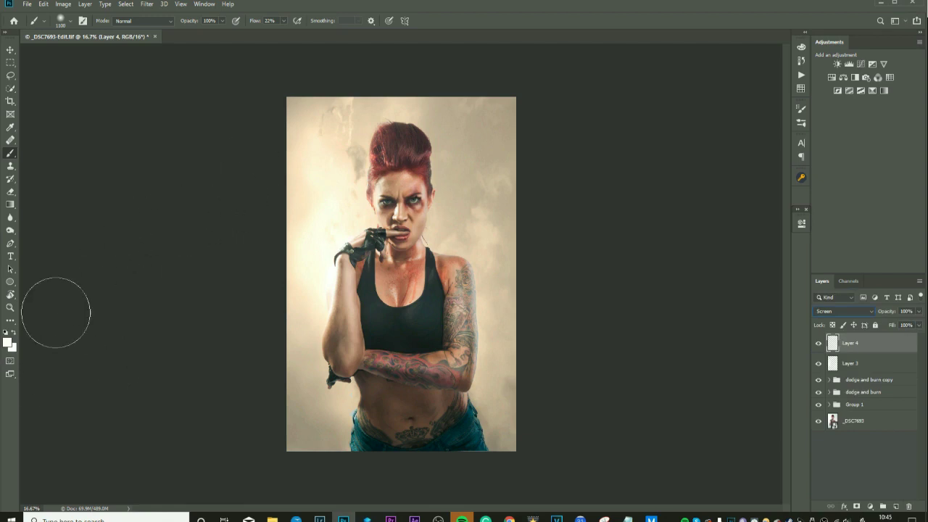
Step: Set the foreground colour to a warm golden orange for painting with the Brush tool
{"action": "left_click", "coordinate": [8, 342]}
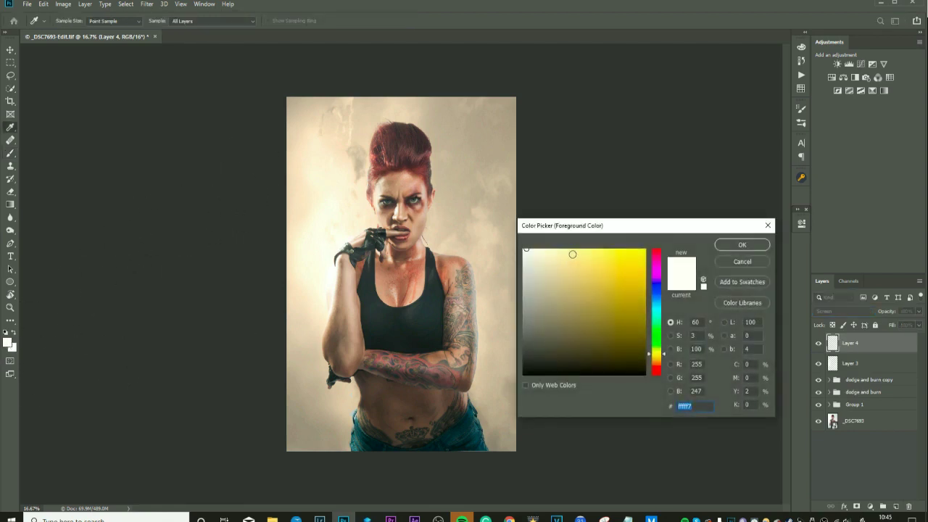
{"action": "left_click", "coordinate": [571, 252]}
{"action": "left_click", "coordinate": [659, 358]}
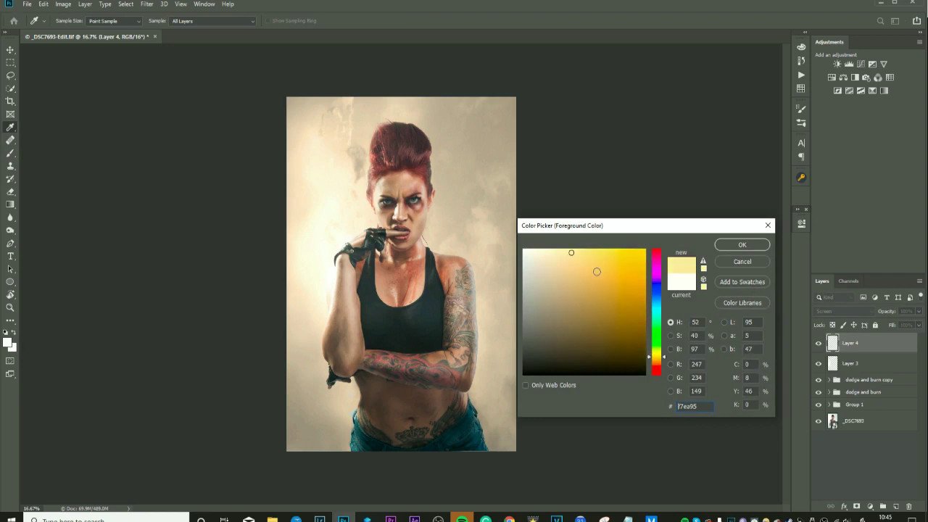
{"action": "left_click", "coordinate": [586, 252]}
{"action": "left_click", "coordinate": [588, 273]}
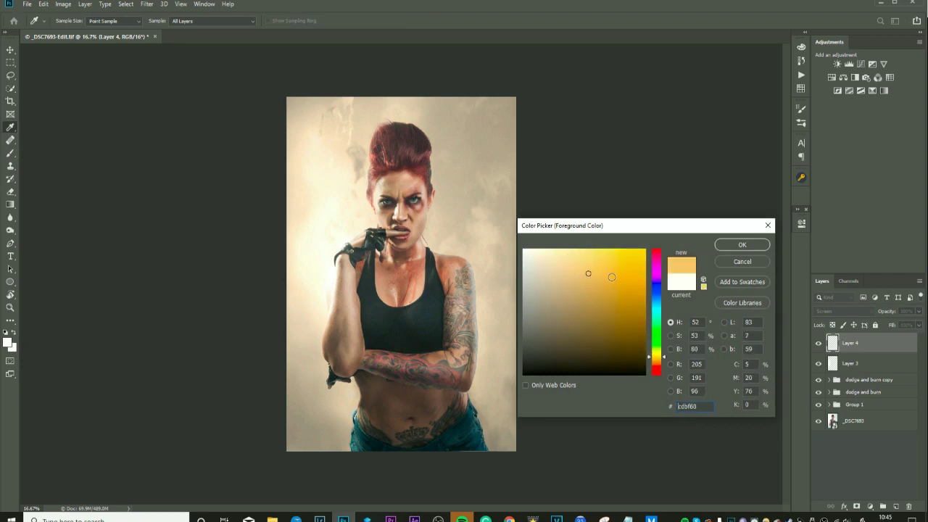
{"action": "left_click", "coordinate": [742, 245]}
{"action": "key", "text": "b"}
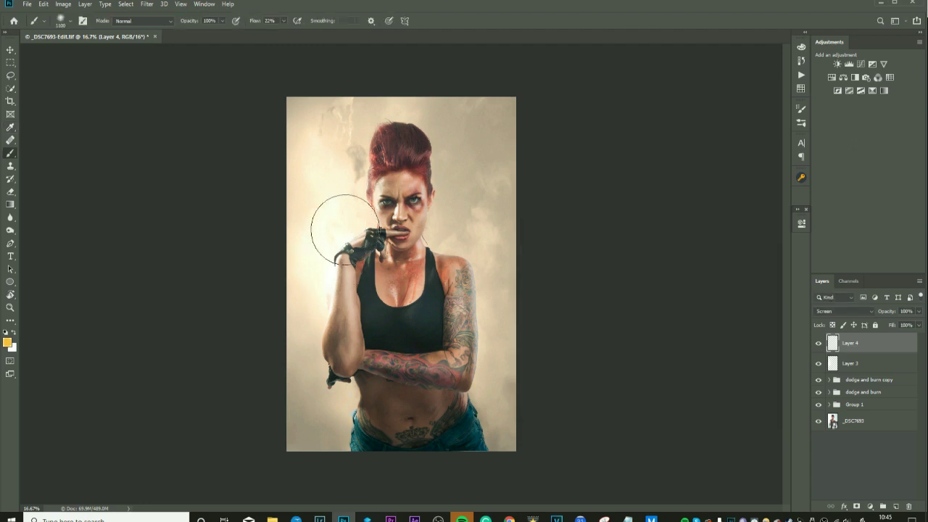
Step: Paint a warm glow over the backdrop and raised arm with the 1100 px brush, and set the layer's opacity to 65%
{"action": "mouse_move", "coordinate": [331, 217]}
{"action": "left_mouse_down"}
{"action": "mouse_move", "coordinate": [322, 280]}
{"action": "mouse_move", "coordinate": [321, 259]}
{"action": "left_mouse_up"}
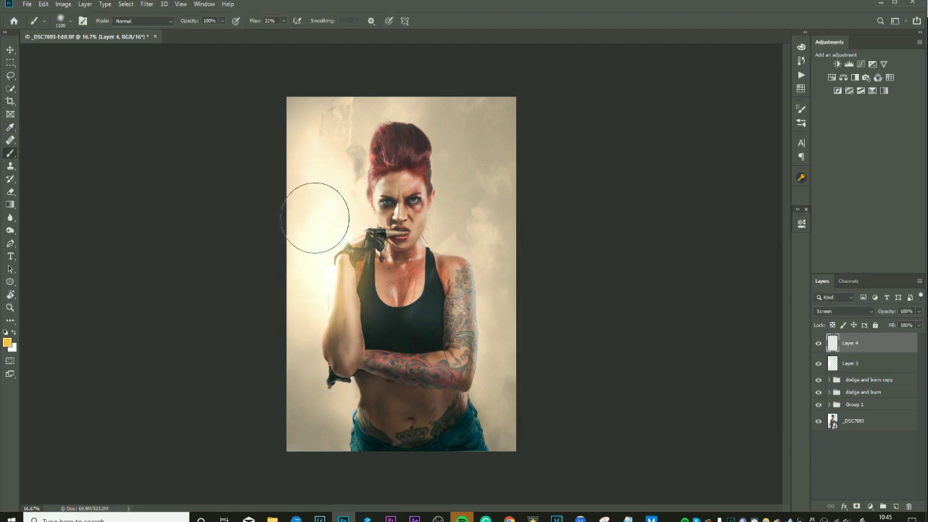
{"action": "mouse_move", "coordinate": [296, 208]}
{"action": "left_mouse_down"}
{"action": "mouse_move", "coordinate": [339, 260]}
{"action": "mouse_move", "coordinate": [320, 327]}
{"action": "mouse_move", "coordinate": [328, 320]}
{"action": "mouse_move", "coordinate": [300, 359]}
{"action": "left_mouse_up"}
{"action": "mouse_move", "coordinate": [300, 237]}
{"action": "left_mouse_down"}
{"action": "mouse_move", "coordinate": [329, 182]}
{"action": "mouse_move", "coordinate": [337, 225]}
{"action": "mouse_move", "coordinate": [361, 247]}
{"action": "mouse_move", "coordinate": [353, 225]}
{"action": "mouse_move", "coordinate": [330, 214]}
{"action": "mouse_move", "coordinate": [296, 146]}
{"action": "mouse_move", "coordinate": [317, 166]}
{"action": "mouse_move", "coordinate": [296, 197]}
{"action": "left_mouse_up"}
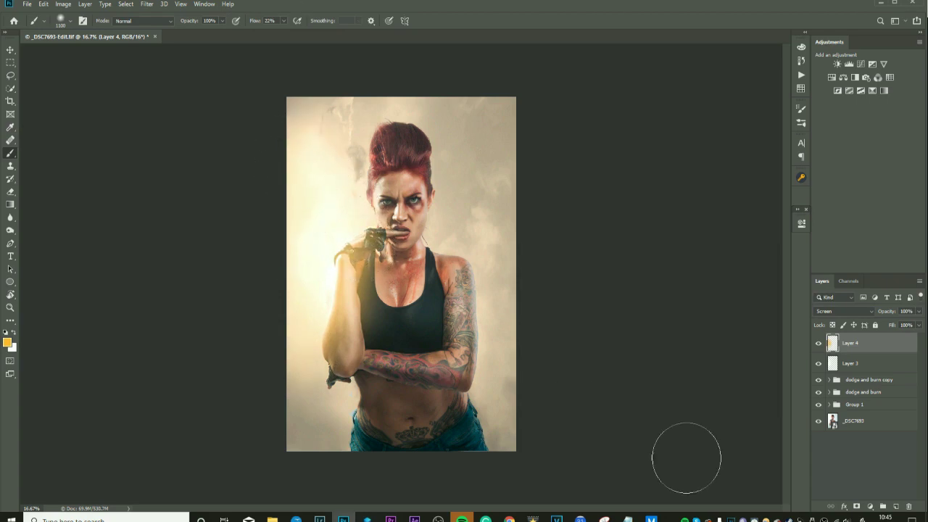
{"action": "left_click", "coordinate": [918, 311]}
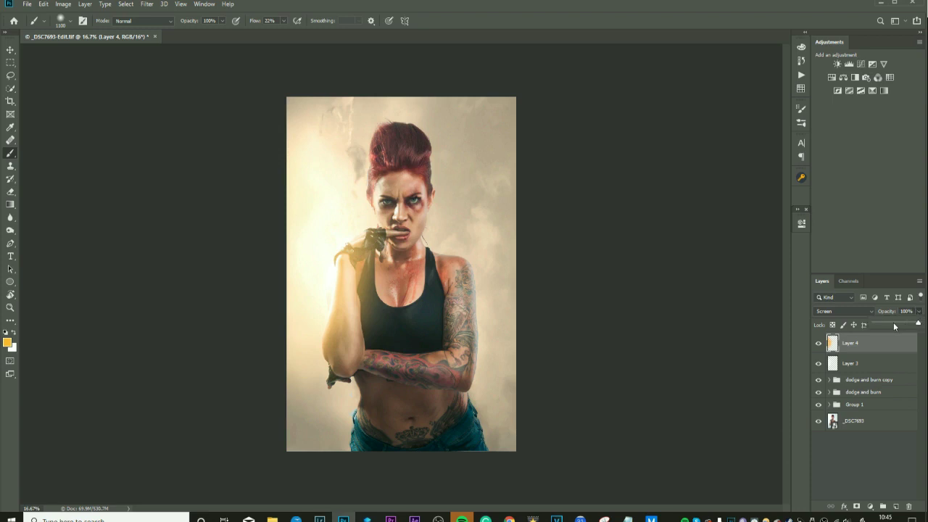
{"action": "left_click_drag", "start_coordinate": [918, 324], "coordinate": [899, 325]}
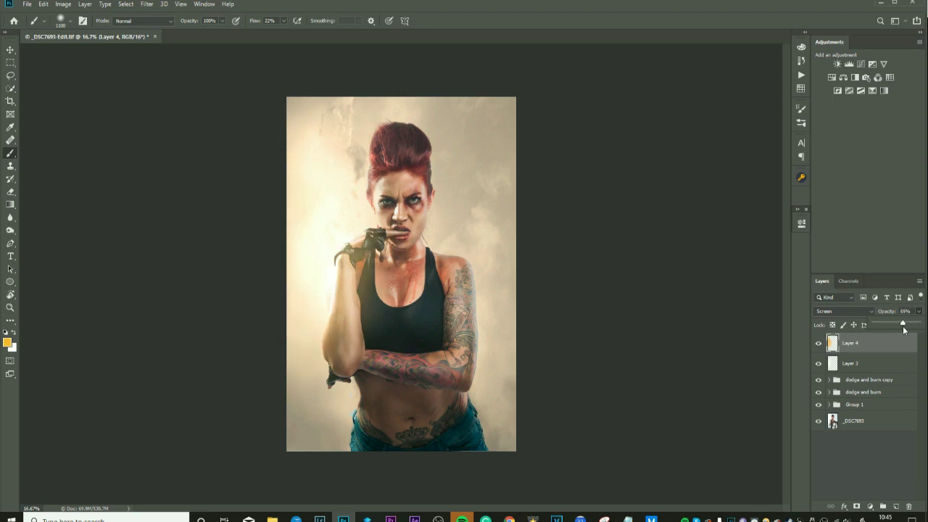
Step: Group the two glow layers and name the group "light"
{"action": "left_click", "coordinate": [889, 363]}
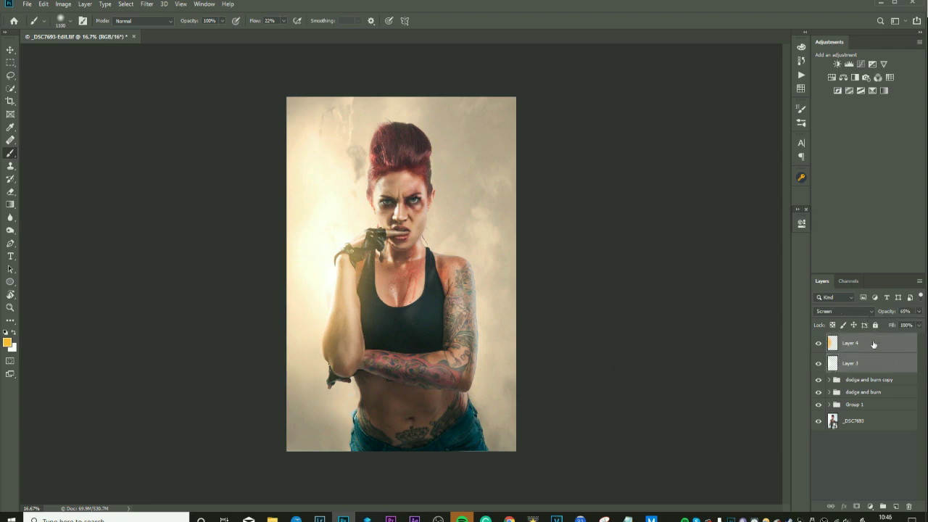
{"action": "right_click", "coordinate": [880, 353]}
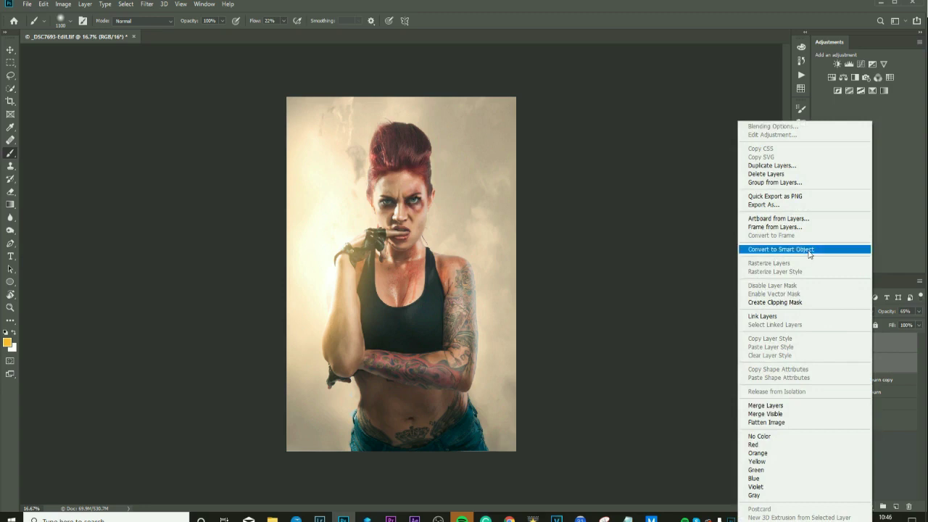
{"action": "left_click", "coordinate": [783, 182]}
{"action": "type", "text": "light"}
{"action": "key", "text": "Return"}
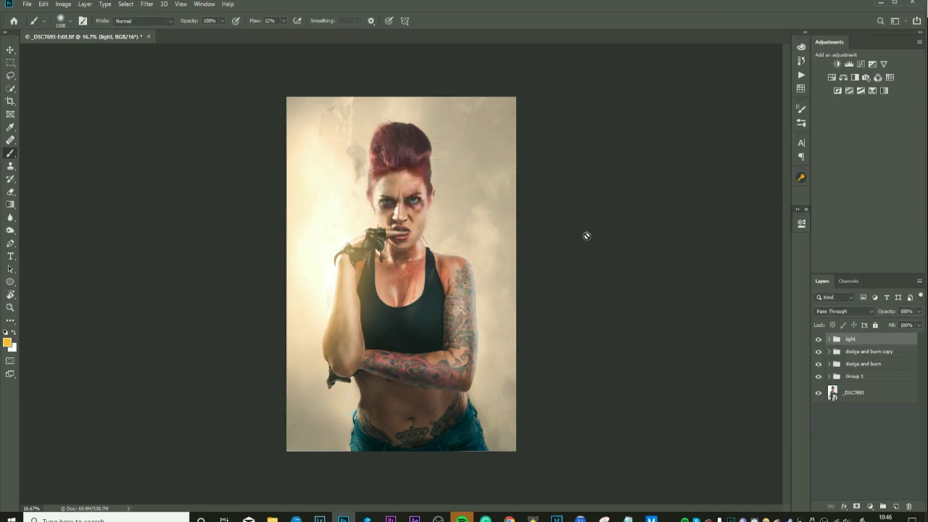
Step: Toggle the visibility of the light group to compare its effect on the portrait
{"action": "left_click", "coordinate": [818, 339]}
{"action": "left_click", "coordinate": [819, 339]}
{"action": "left_click", "coordinate": [819, 339]}
{"action": "left_click", "coordinate": [819, 340]}
Step: Open the Isotope image from the Rgg overlays folder inside client work
{"action": "left_click", "coordinate": [27, 3]}
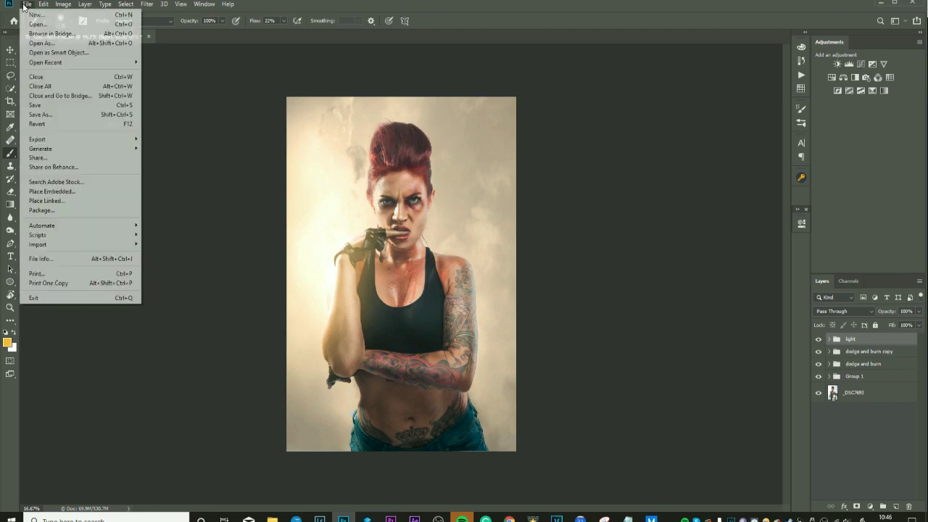
{"action": "left_click", "coordinate": [40, 26]}
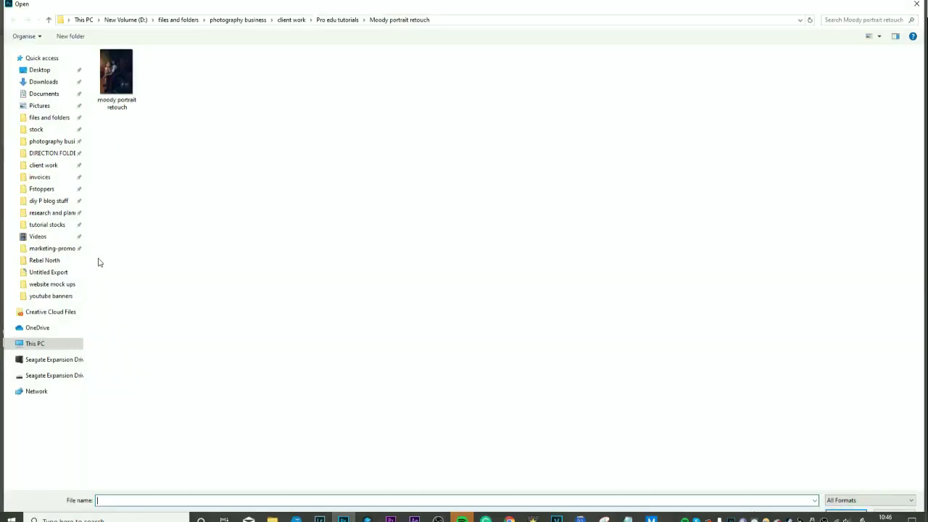
{"action": "left_click", "coordinate": [40, 129]}
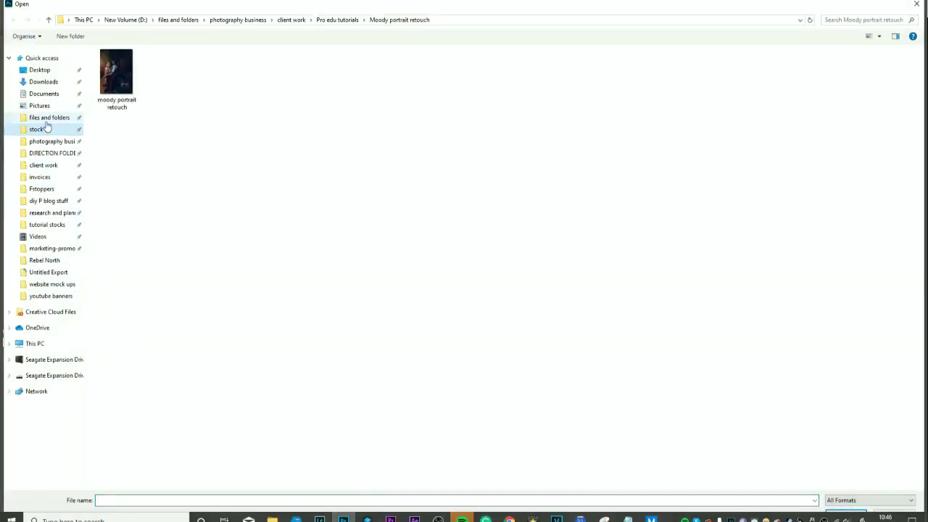
{"action": "left_click", "coordinate": [45, 167]}
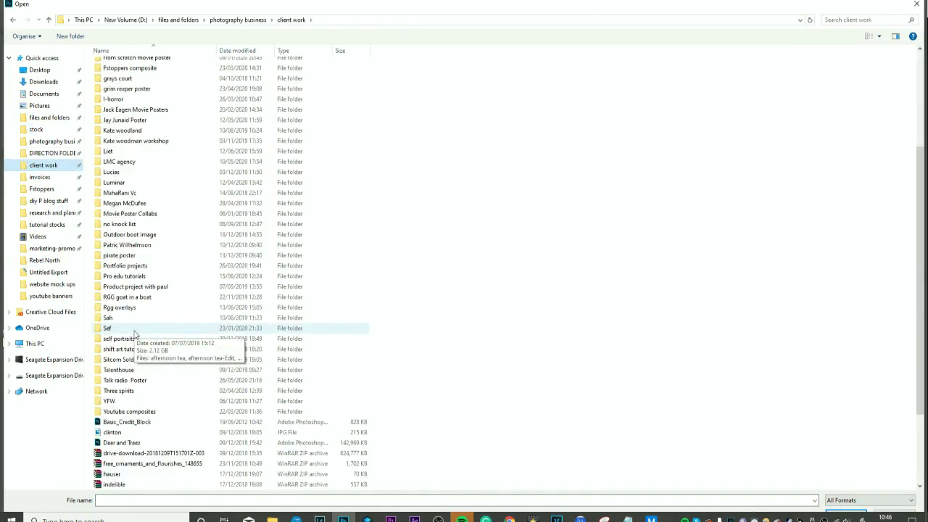
{"action": "left_click", "coordinate": [116, 308]}
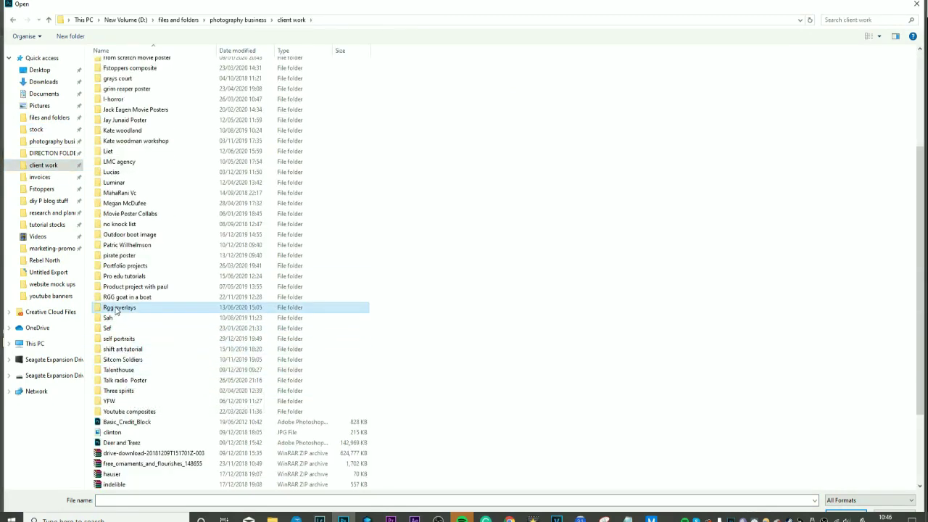
{"action": "double_click", "coordinate": [116, 309]}
{"action": "left_click", "coordinate": [482, 118]}
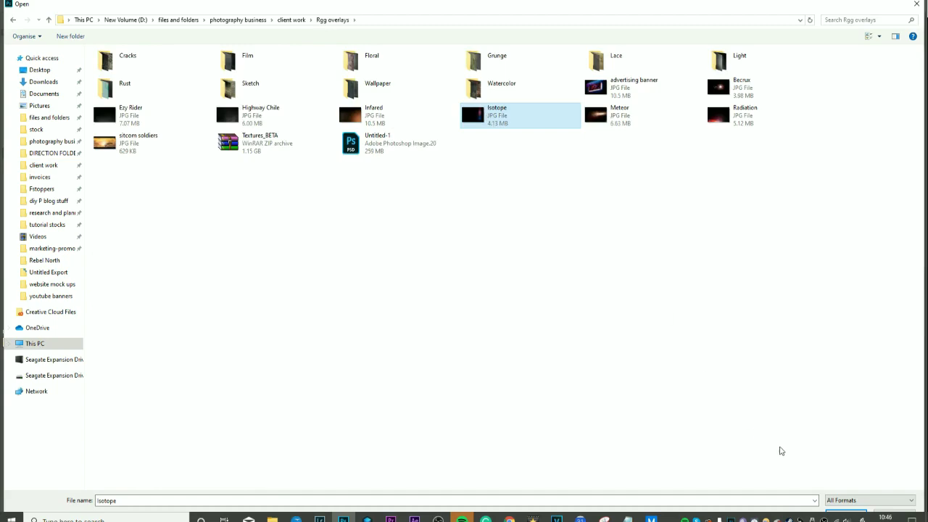
{"action": "left_click", "coordinate": [846, 513]}
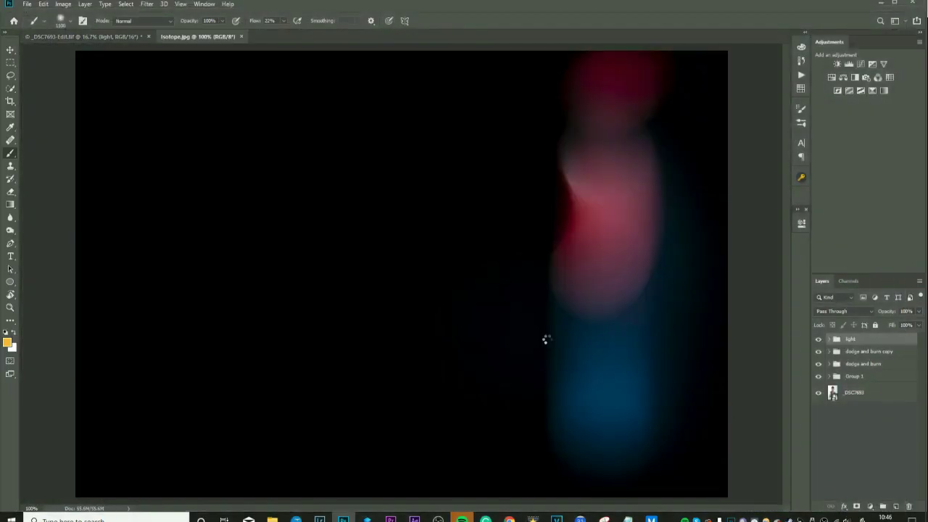
Step: Copy the entire Isotope image and paste it as a new layer above the groups in the portrait document
{"action": "key", "text": "ctrl+a"}
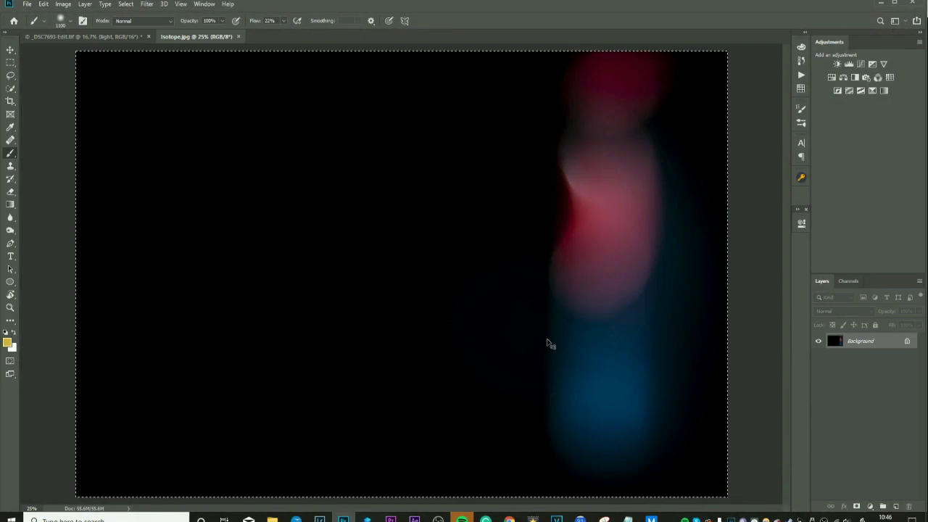
{"action": "left_click", "coordinate": [60, 36]}
{"action": "key", "text": "ctrl+v"}
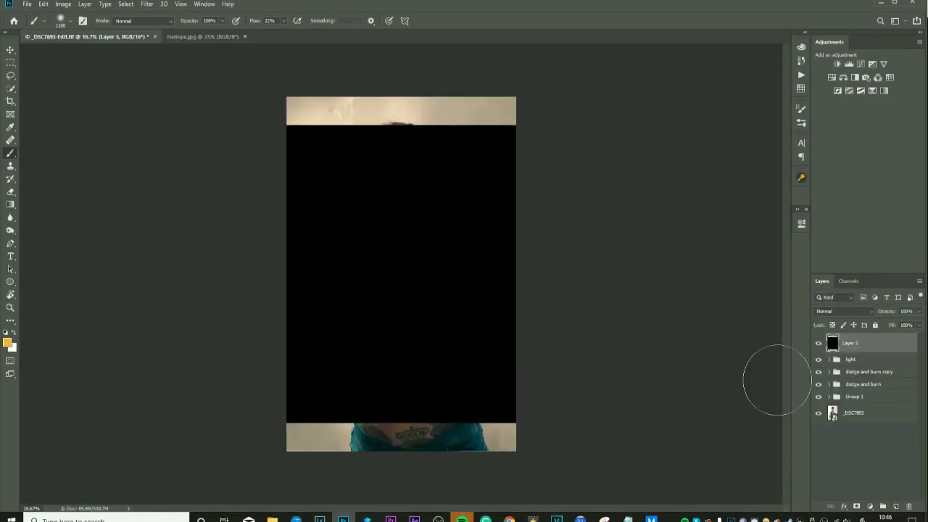
Step: Scale the pasted light overlay to about 44% and set its blend mode to Screen
{"action": "key", "text": "ctrl+t"}
{"action": "left_click_drag", "start_coordinate": [720, 125], "coordinate": [464, 270]}
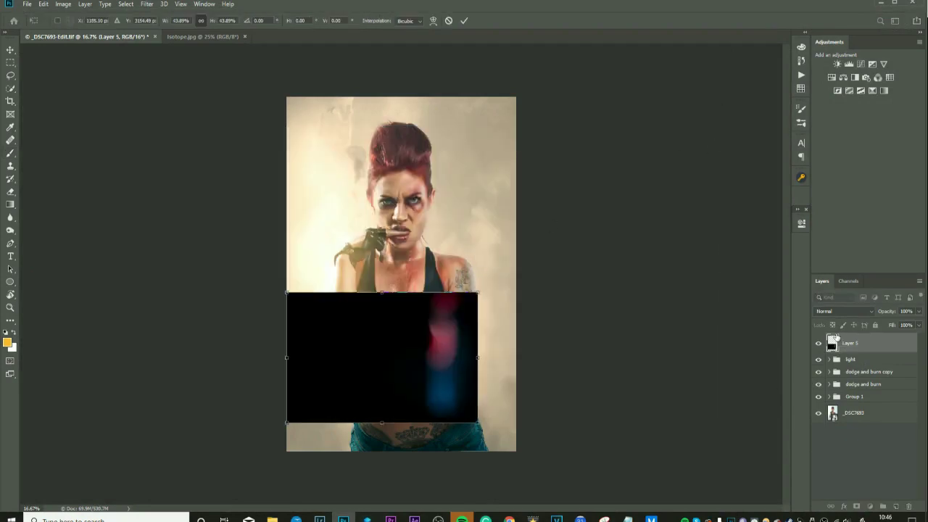
{"action": "left_click", "coordinate": [850, 312]}
{"action": "left_click", "coordinate": [834, 366]}
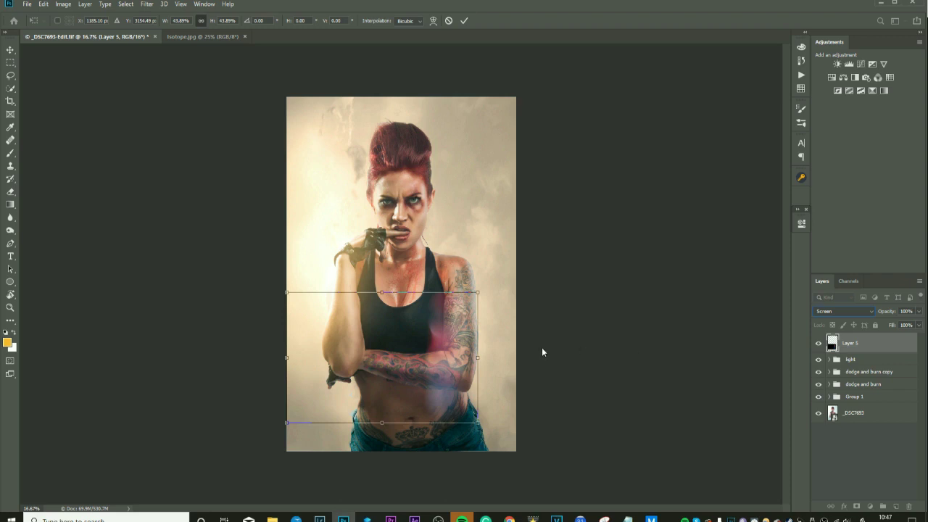
Step: Rotate the light overlay by about 180° and move it up over the raised arm
{"action": "left_click_drag", "start_coordinate": [481, 290], "coordinate": [317, 399]}
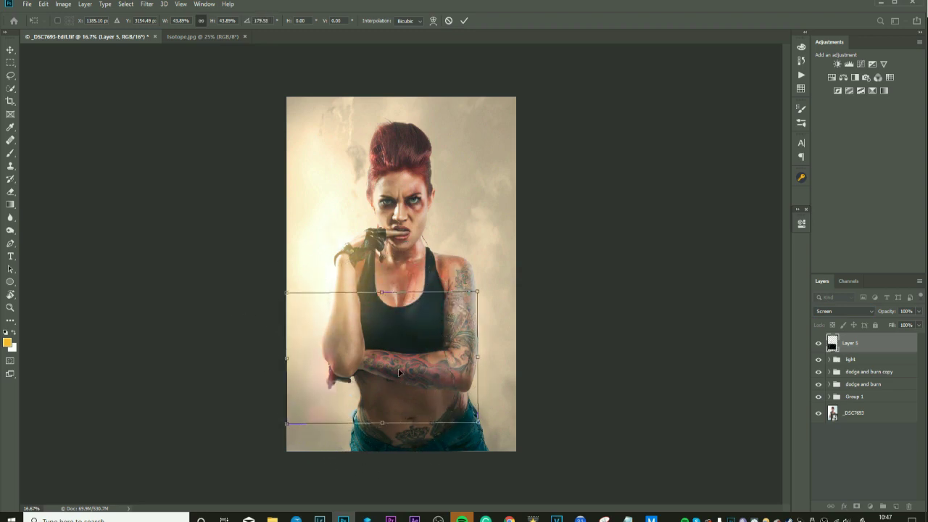
{"action": "left_click_drag", "start_coordinate": [402, 371], "coordinate": [419, 293]}
{"action": "key", "text": "Return"}
{"action": "key", "text": "b"}
Step: Transform the light overlay again, enlarging and repositioning it over the portrait, and toggle its visibility to compare
{"action": "key", "text": "shift+alt+s"}
{"action": "key", "text": "ctrl+t"}
{"action": "left_click_drag", "start_coordinate": [307, 209], "coordinate": [239, 162]}
{"action": "left_click_drag", "start_coordinate": [414, 189], "coordinate": [463, 210]}
{"action": "left_click_drag", "start_coordinate": [578, 138], "coordinate": [588, 145]}
{"action": "left_click_drag", "start_coordinate": [294, 177], "coordinate": [99, 46]}
{"action": "left_click_drag", "start_coordinate": [424, 227], "coordinate": [581, 282]}
{"action": "left_click_drag", "start_coordinate": [757, 138], "coordinate": [746, 135]}
{"action": "left_click_drag", "start_coordinate": [414, 275], "coordinate": [404, 297]}
{"action": "key", "text": "Return"}
{"action": "key", "text": "b"}
{"action": "left_click", "coordinate": [818, 343]}
{"action": "left_click", "coordinate": [820, 345]}
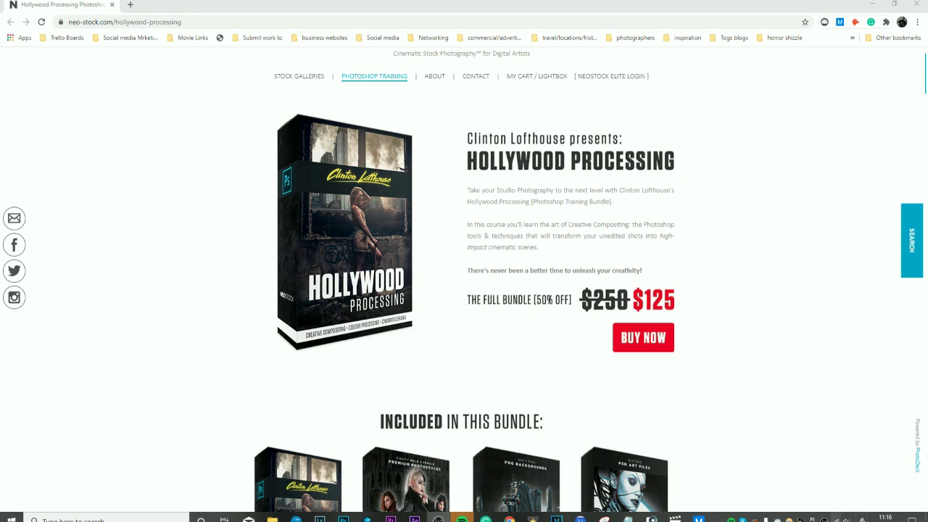
Step: Look through the Hollywood Processing bundle page, from the offer down to the included packs and course topics
{"action": "scroll", "coordinate": [705, 262], "scroll_direction": "down", "scroll_amount": 5}
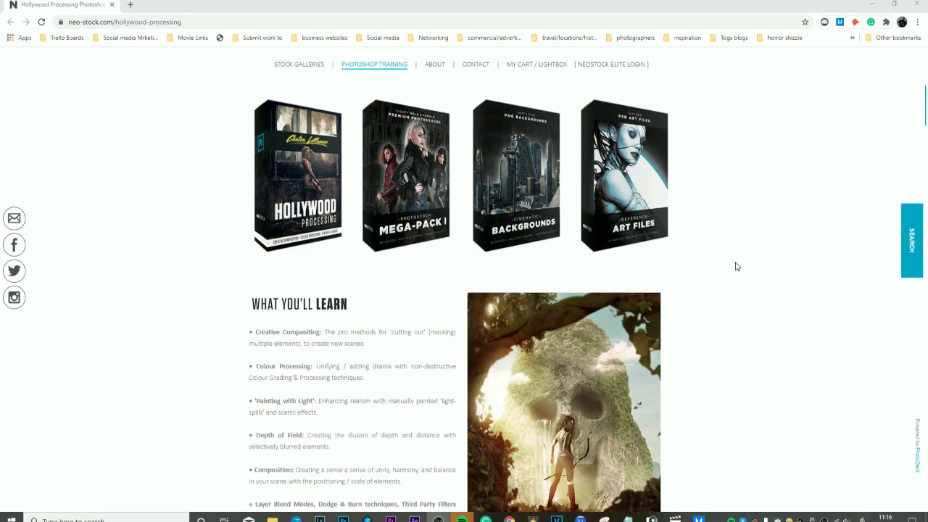
{"action": "scroll", "coordinate": [736, 266], "scroll_direction": "up", "scroll_amount": 5}
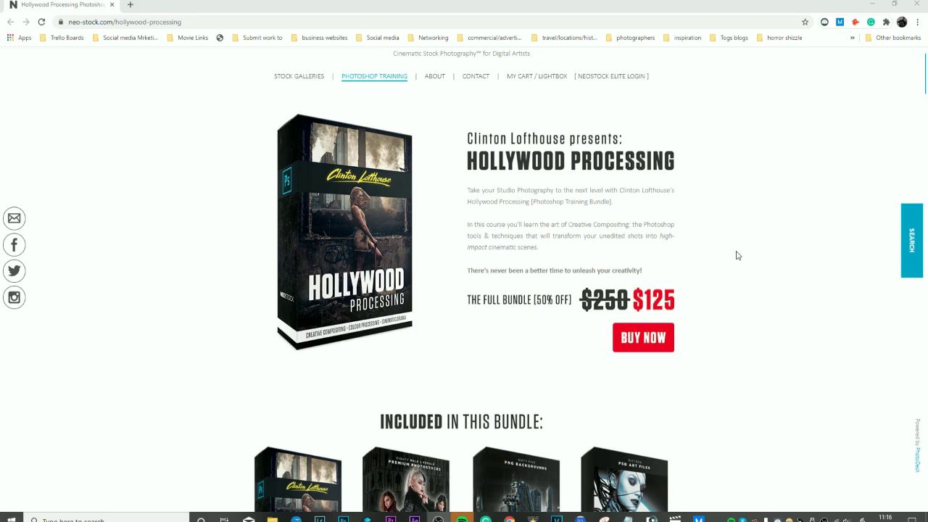
{"action": "scroll", "coordinate": [738, 256], "scroll_direction": "down", "scroll_amount": 1}
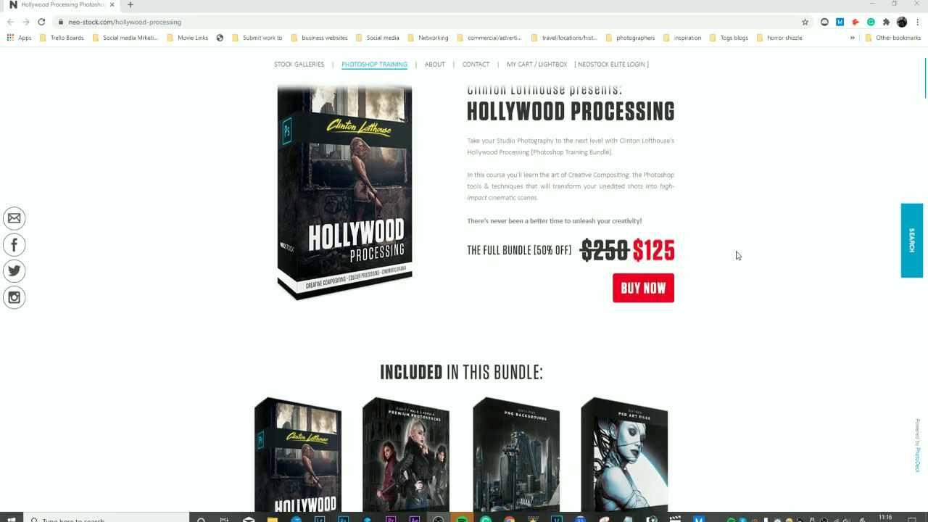
{"action": "scroll", "coordinate": [746, 269], "scroll_direction": "up", "scroll_amount": 1}
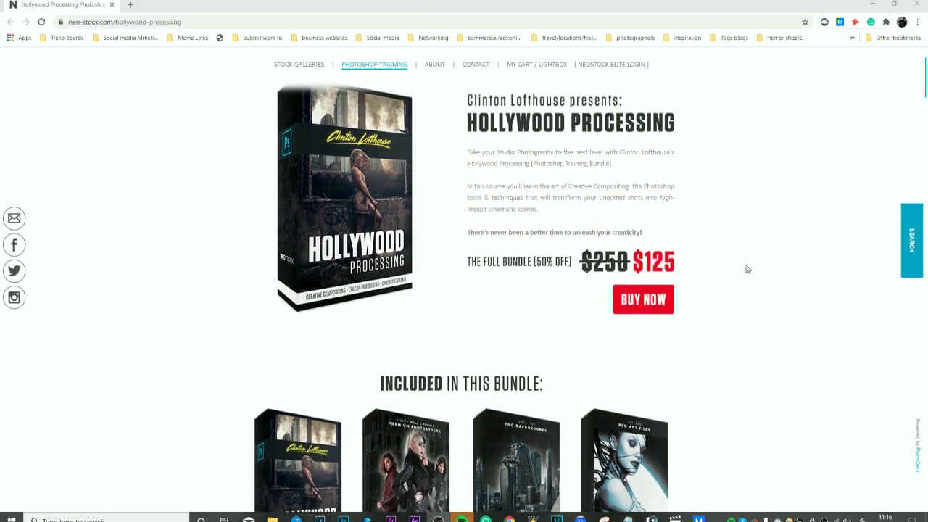
{"action": "scroll", "coordinate": [743, 269], "scroll_direction": "down", "scroll_amount": 3}
{"action": "scroll", "coordinate": [743, 268], "scroll_direction": "up", "scroll_amount": 2}
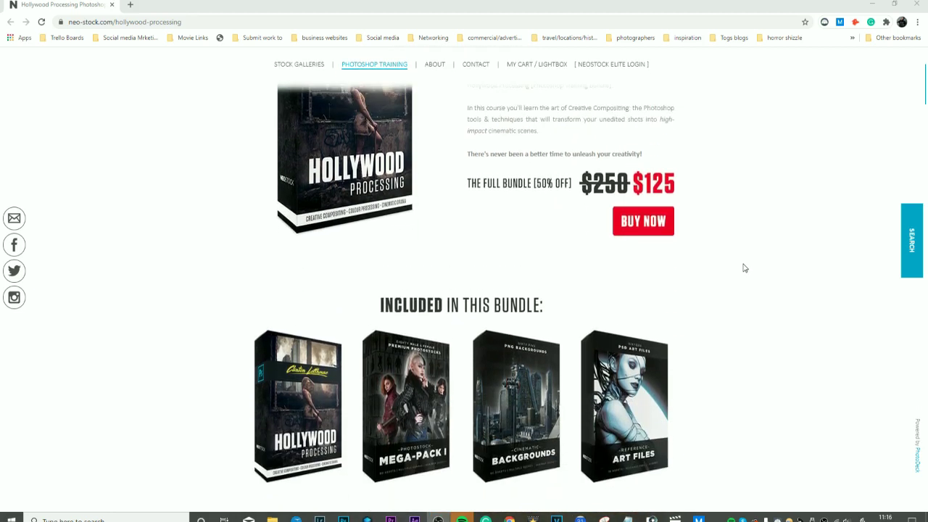
Step: Review the bundle page's price and included packs again, continuing through the course topics and cinematic transformation examples to the box contents
{"action": "scroll", "coordinate": [745, 268], "scroll_direction": "up", "scroll_amount": 1}
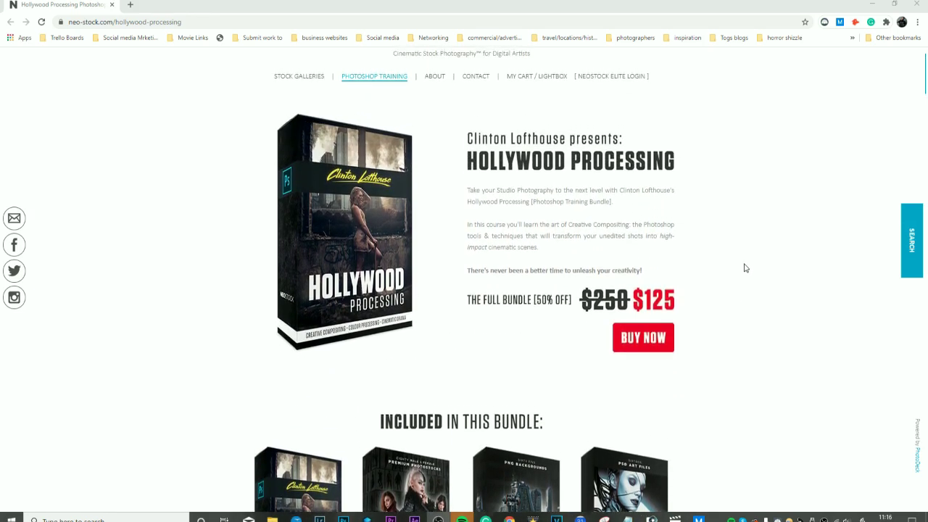
{"action": "scroll", "coordinate": [737, 268], "scroll_direction": "down", "scroll_amount": 1}
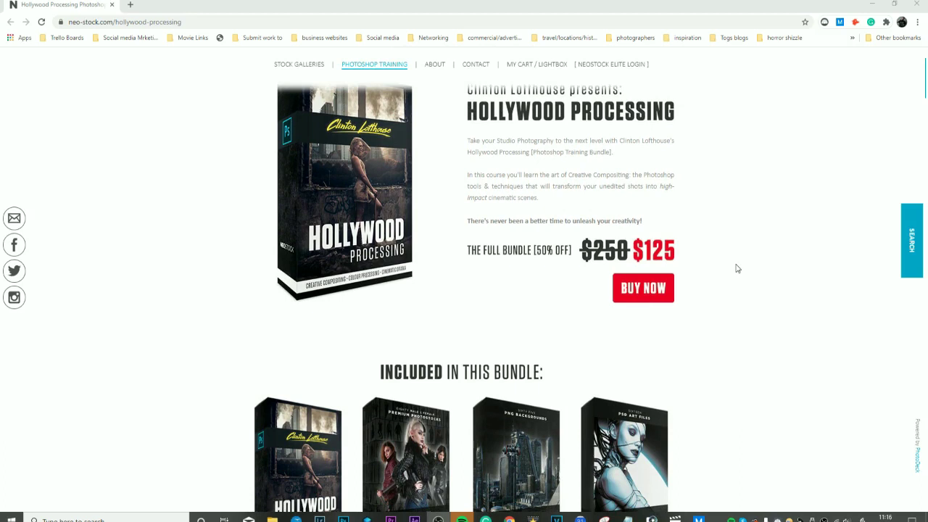
{"action": "scroll", "coordinate": [770, 278], "scroll_direction": "down", "scroll_amount": 2}
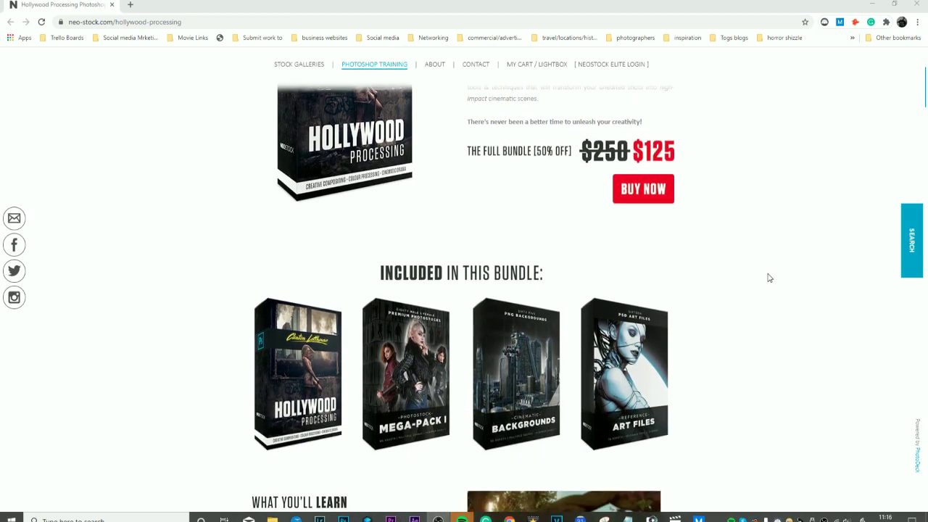
{"action": "scroll", "coordinate": [770, 278], "scroll_direction": "down", "scroll_amount": 2}
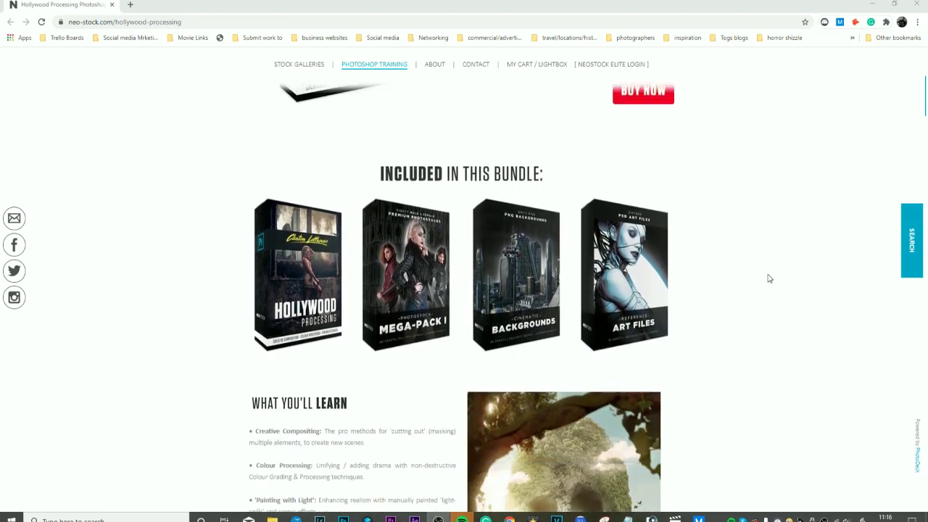
{"action": "scroll", "coordinate": [769, 278], "scroll_direction": "down", "scroll_amount": 3}
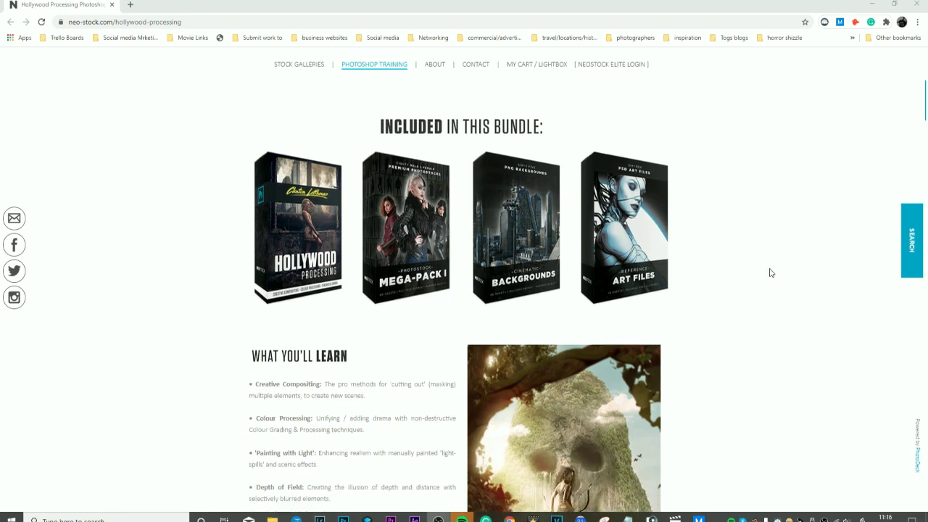
{"action": "scroll", "coordinate": [770, 269], "scroll_direction": "up", "scroll_amount": 2}
{"action": "scroll", "coordinate": [774, 269], "scroll_direction": "up", "scroll_amount": 1}
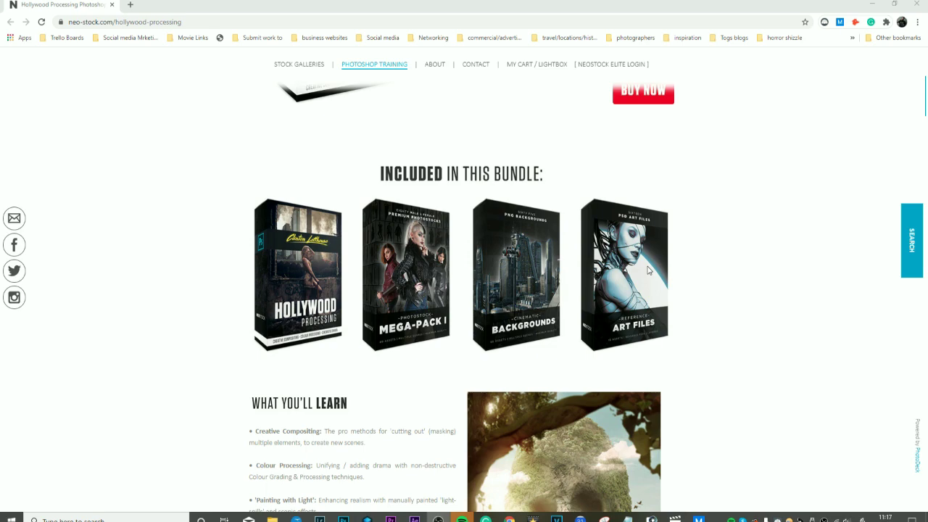
{"action": "scroll", "coordinate": [649, 271], "scroll_direction": "down", "scroll_amount": 6}
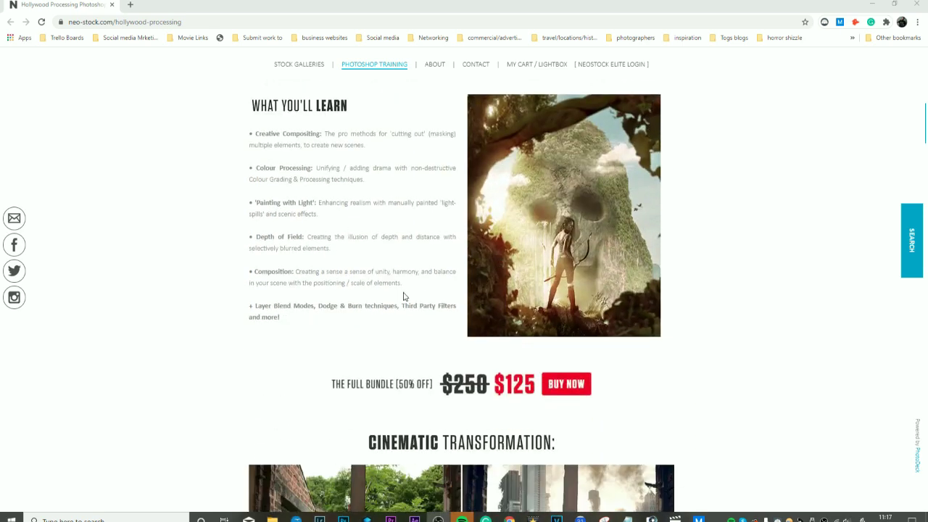
{"action": "scroll", "coordinate": [413, 286], "scroll_direction": "down", "scroll_amount": 7}
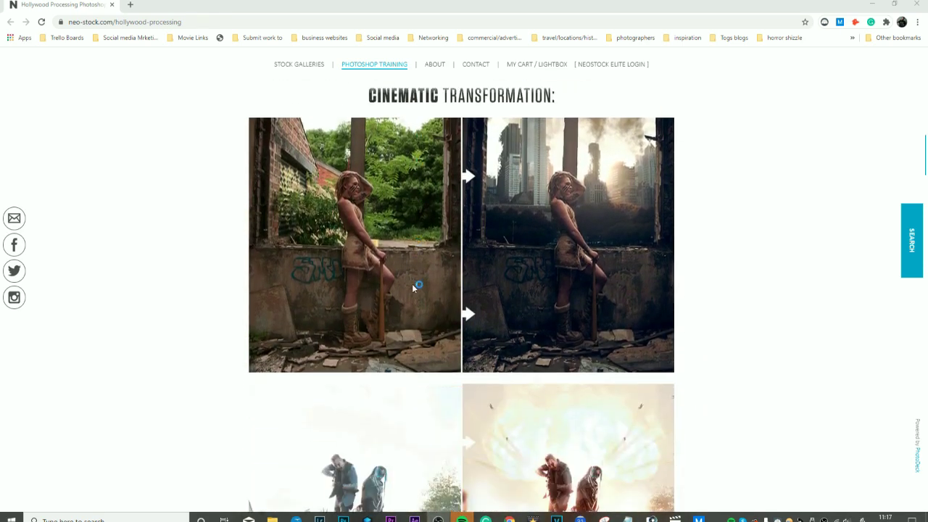
{"action": "scroll", "coordinate": [413, 287], "scroll_direction": "down", "scroll_amount": 6}
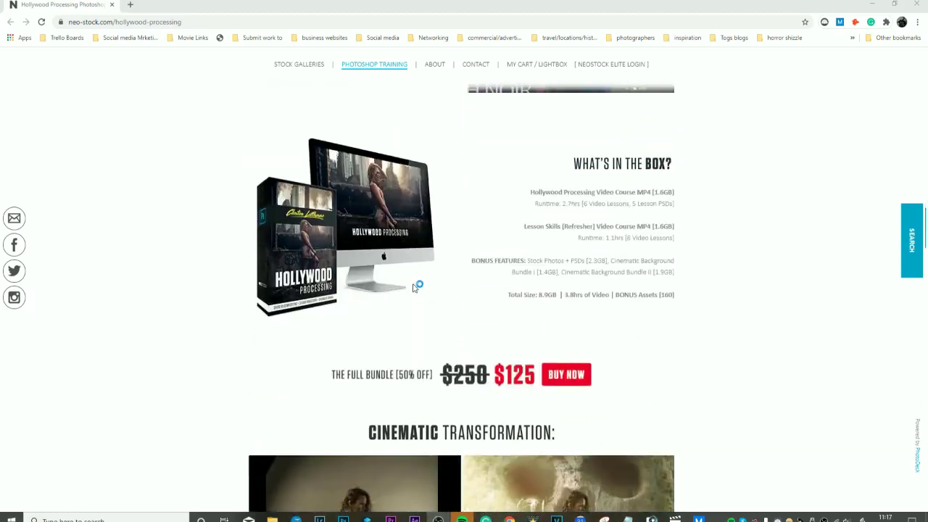